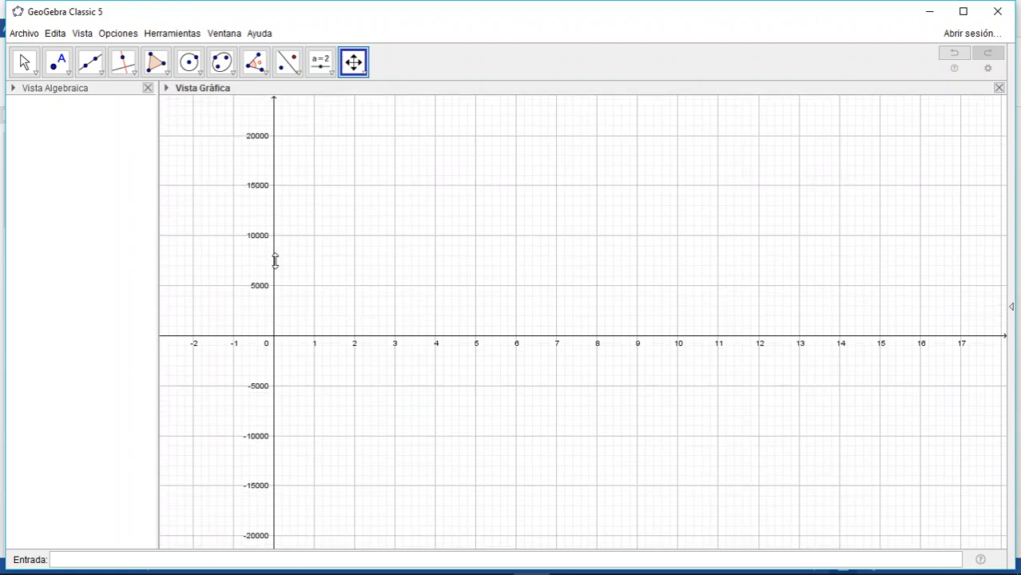
Rescale and shift the graph axes to show distances up to about 7000 and times up to about 9.
drag(274, 260, 290, 126)
drag(271, 229, 276, 142)
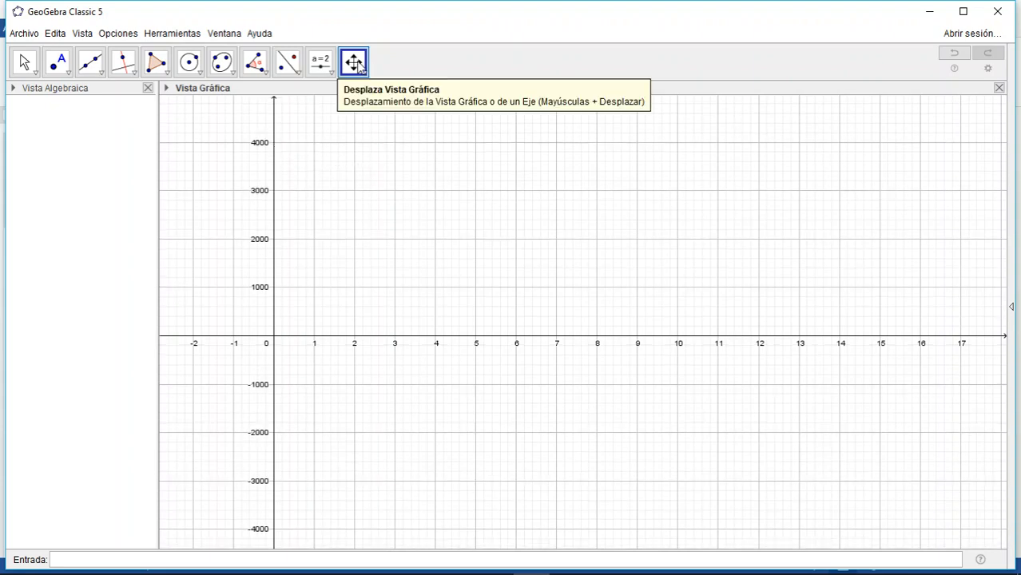
drag(585, 176, 563, 288)
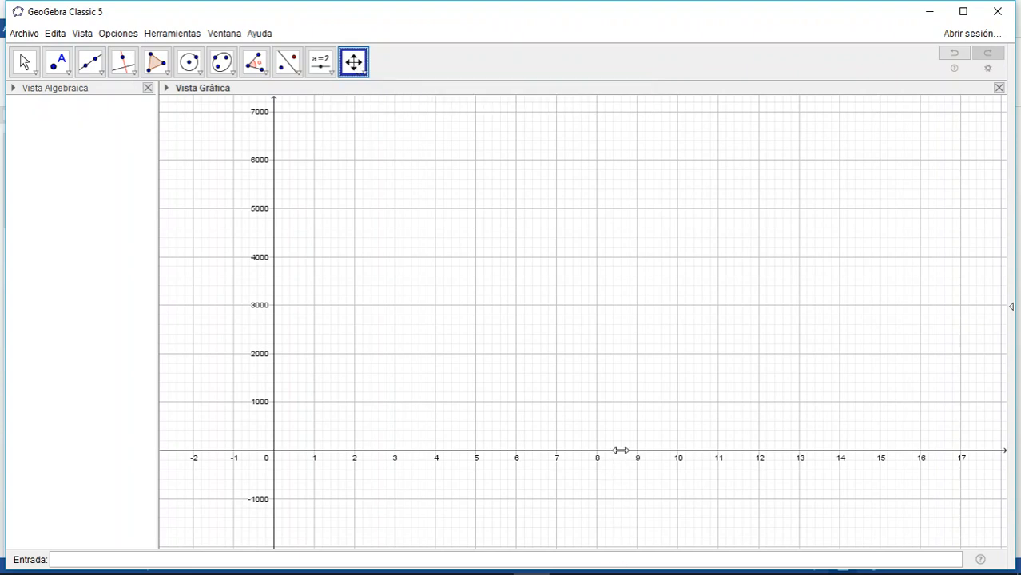
drag(618, 450, 901, 465)
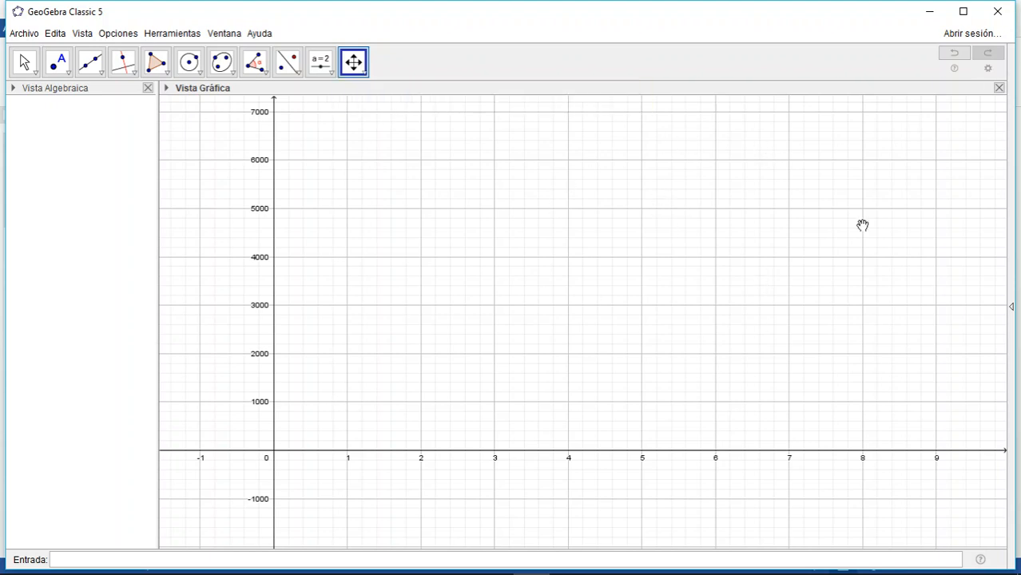
Open the graphics view preferences and label the X axis "Temps (hores)".
right_click(768, 232)
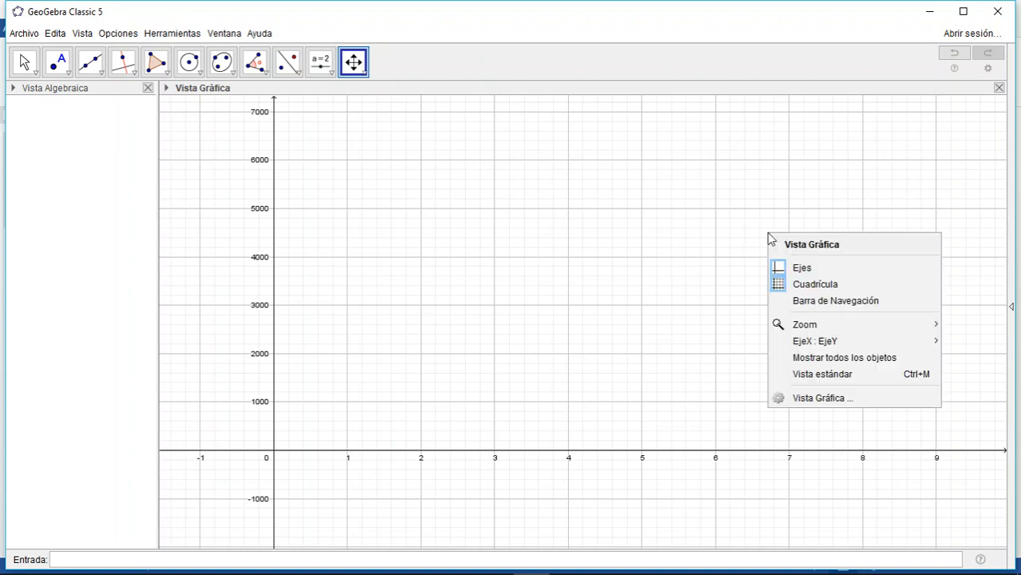
click(819, 400)
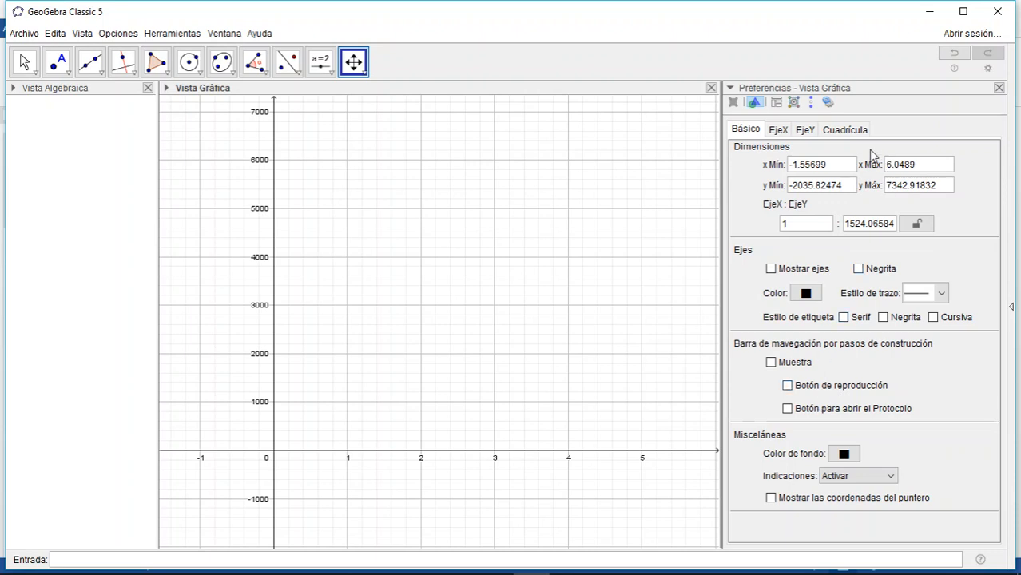
click(777, 132)
click(822, 285)
text(Temps)
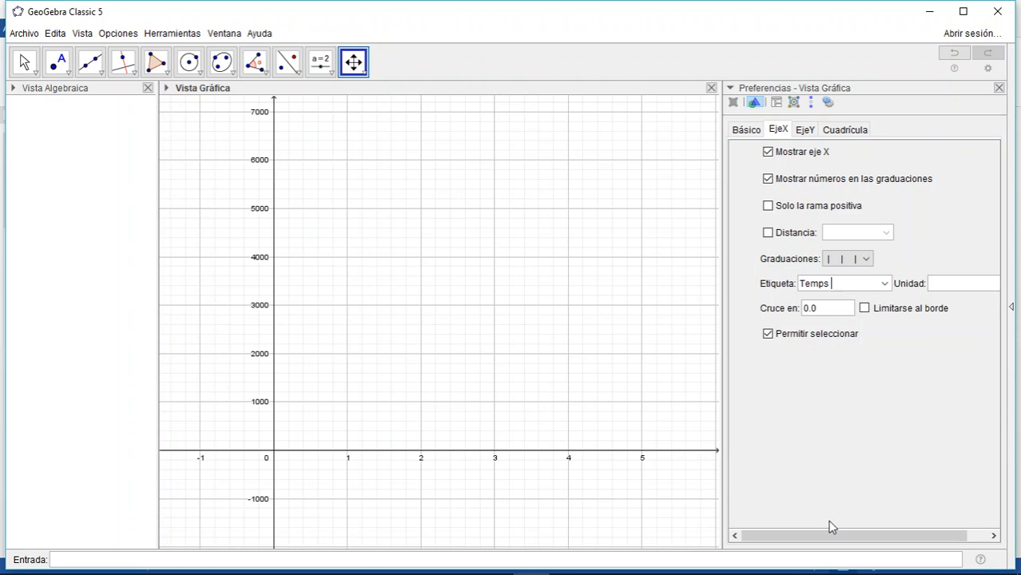
text( (hores)
Label the Y axis "Distància (Km)" and close the graphics view preferences.
click(805, 130)
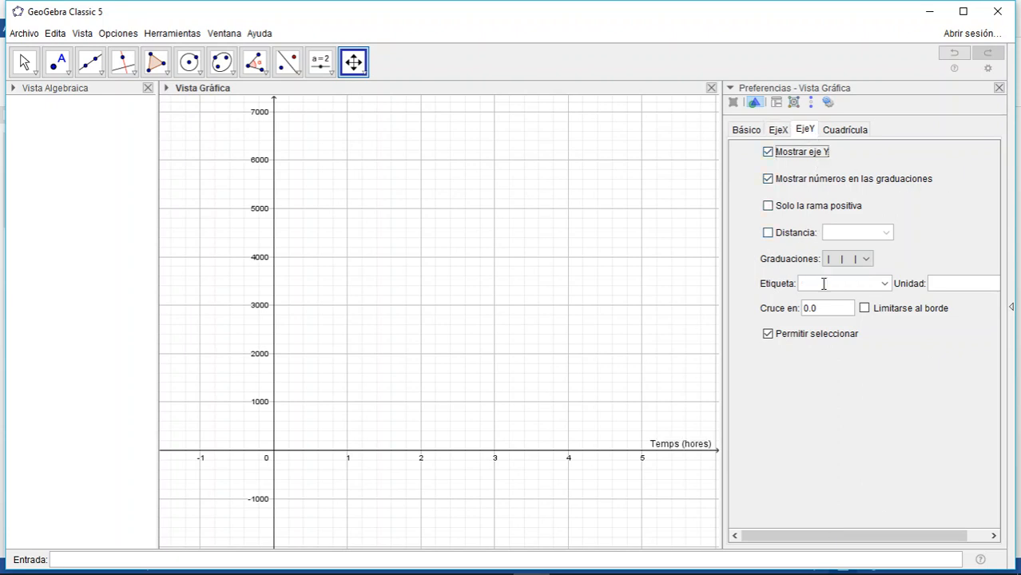
text(Distància (Km)
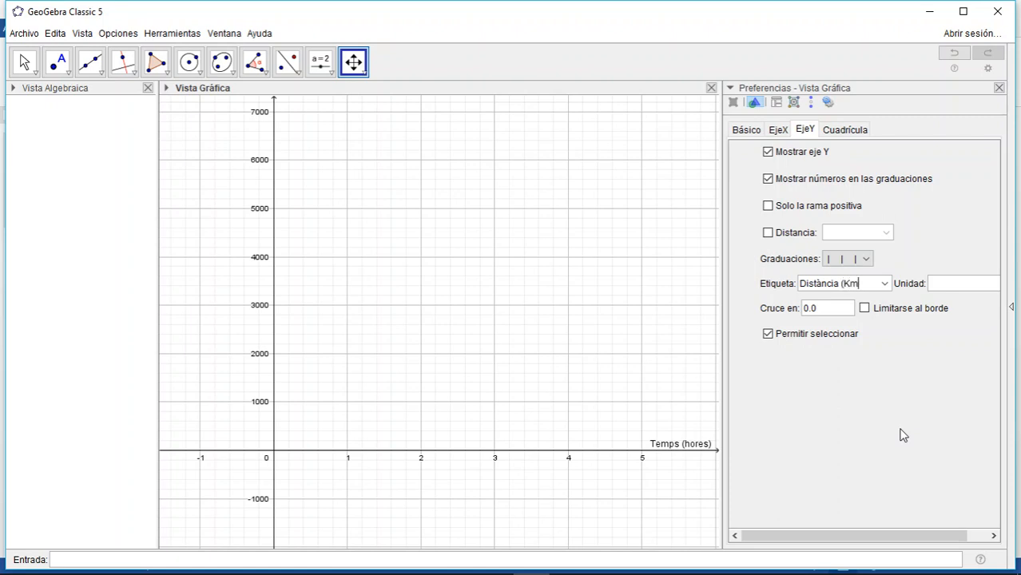
text())
click(999, 88)
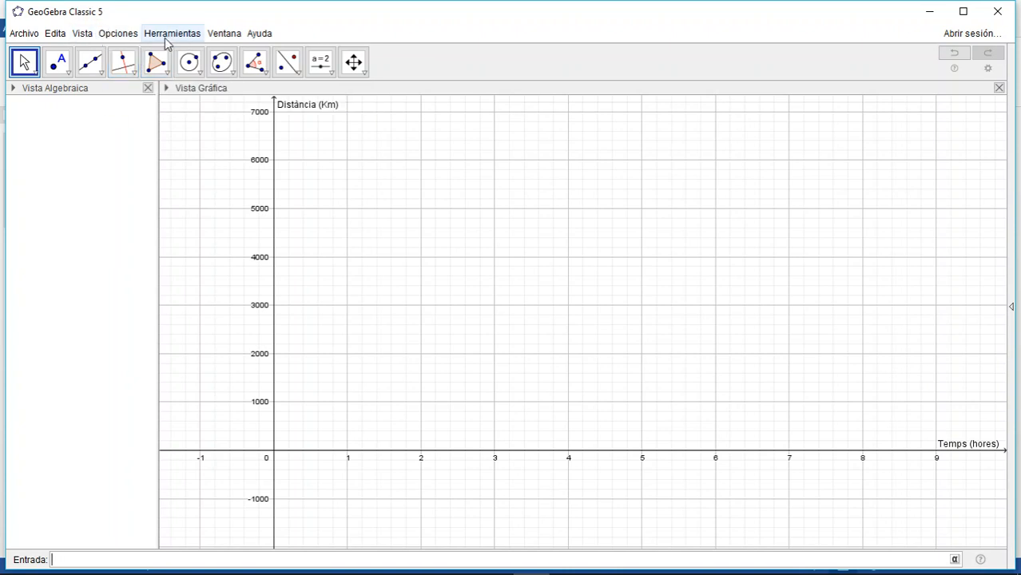
Change the layout so the input bar sits above the views, and close the layout preferences.
click(82, 34)
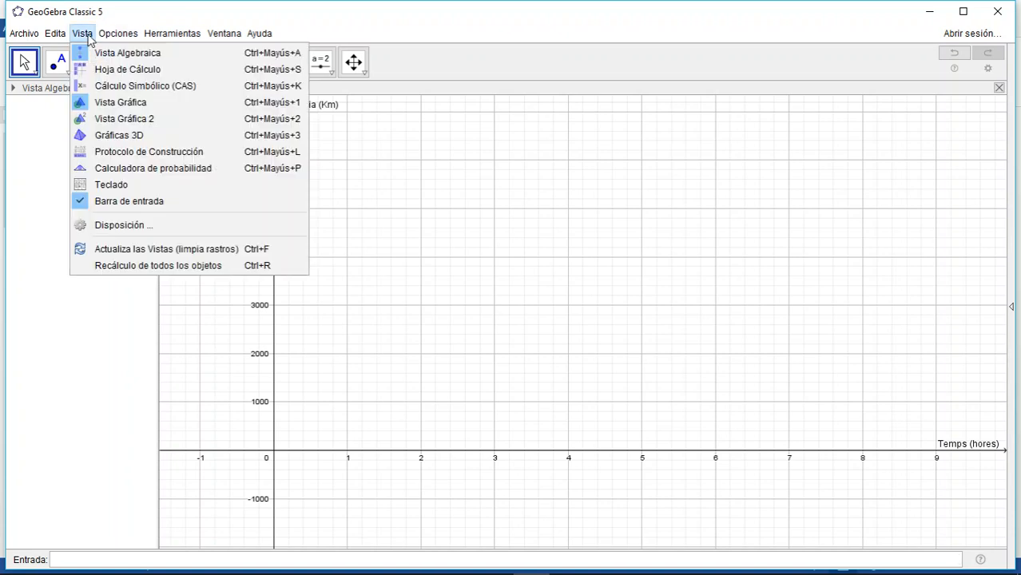
click(153, 226)
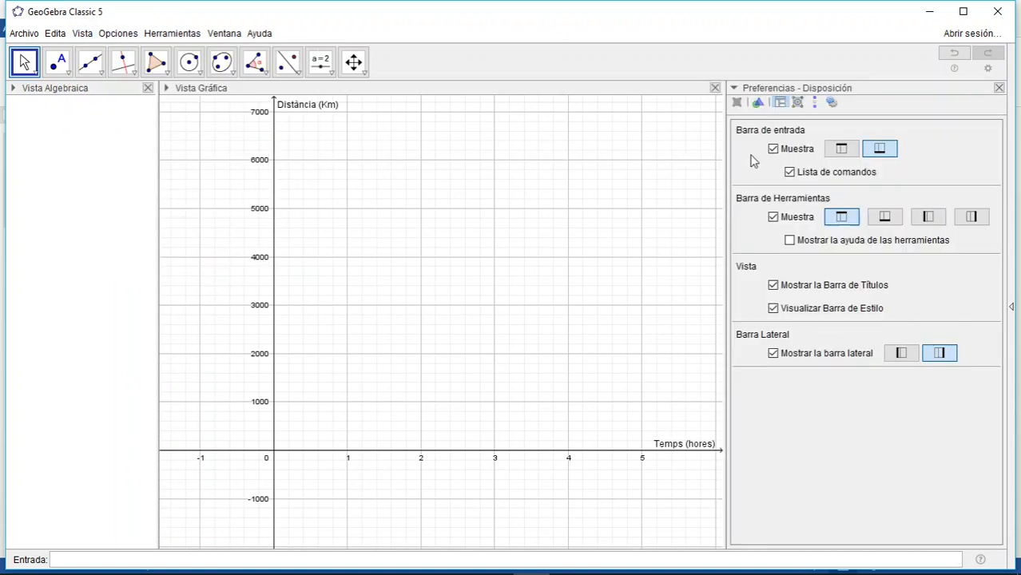
click(840, 150)
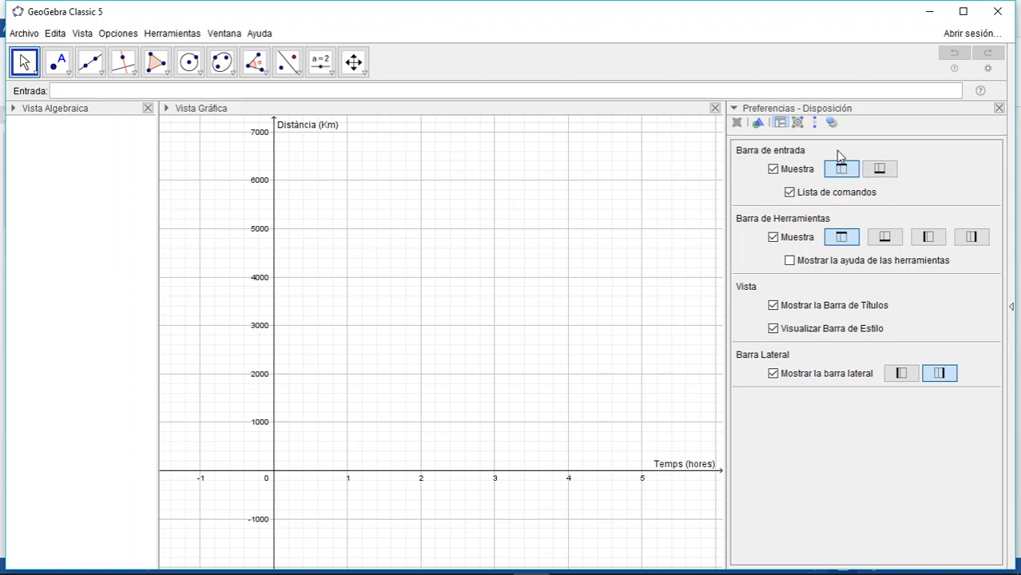
click(999, 108)
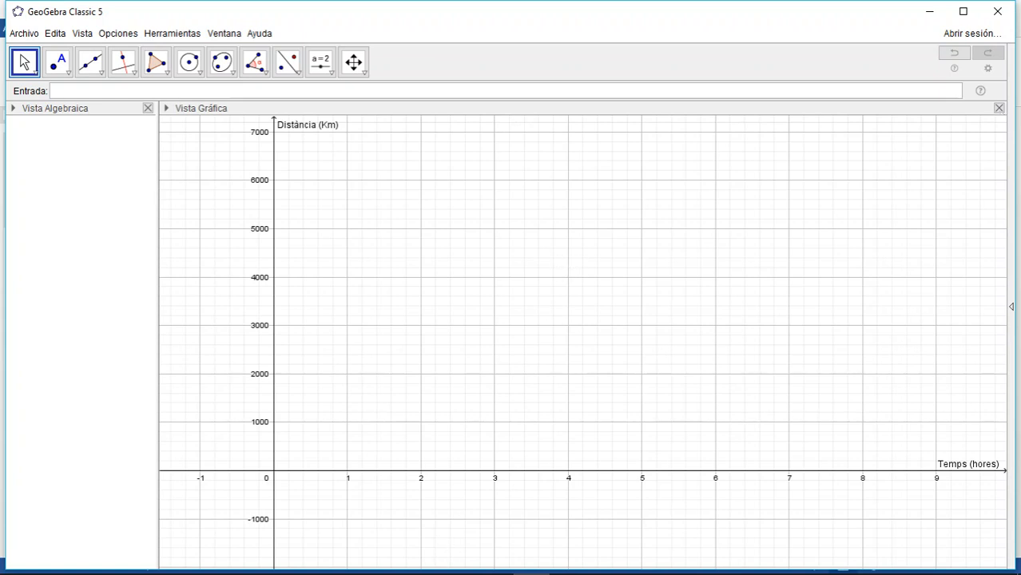
Switch to Word to read the time and distance table of the exercise, and return to GeoGebra.
mouse_move(381, 564)
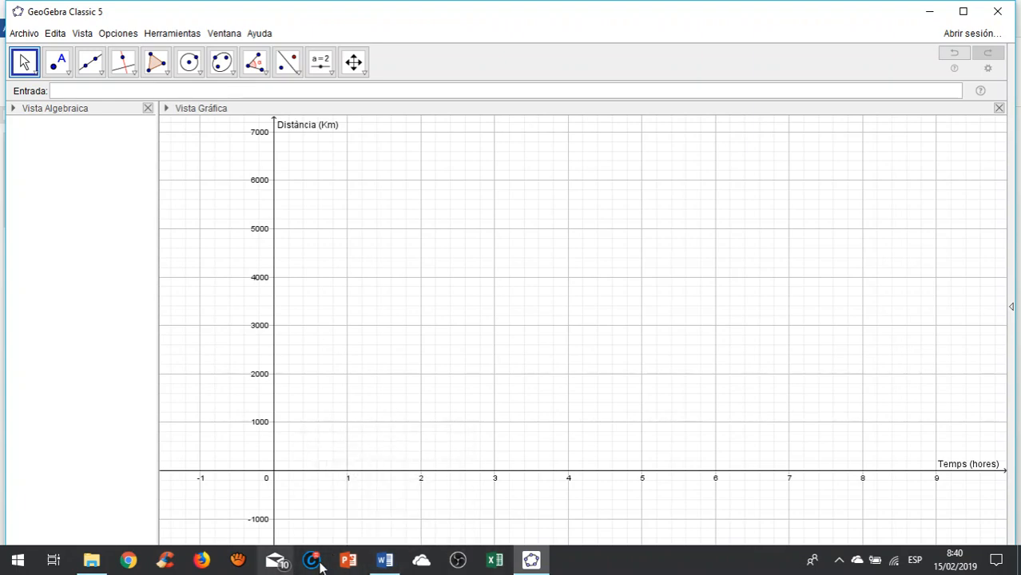
click(387, 563)
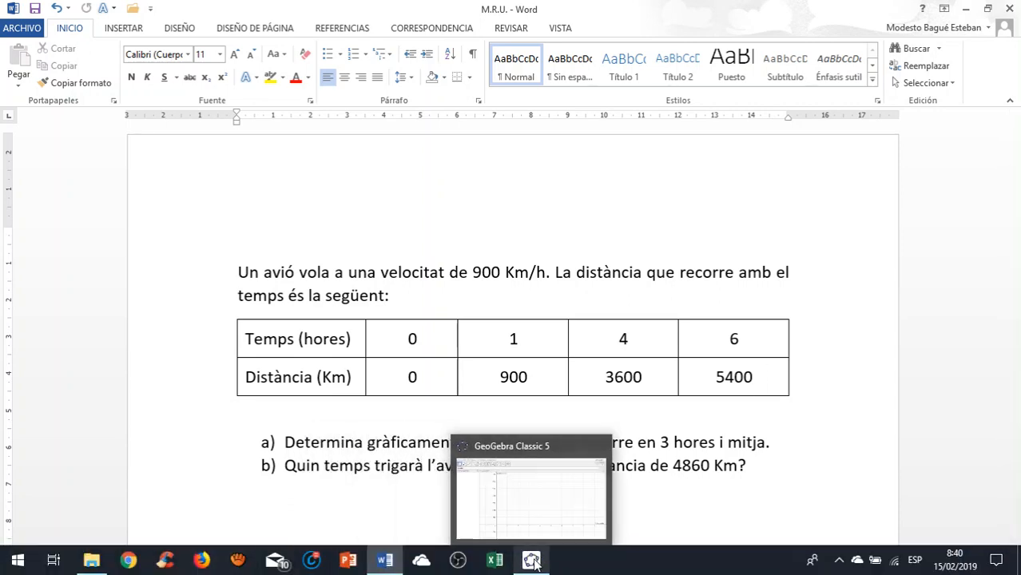
click(543, 561)
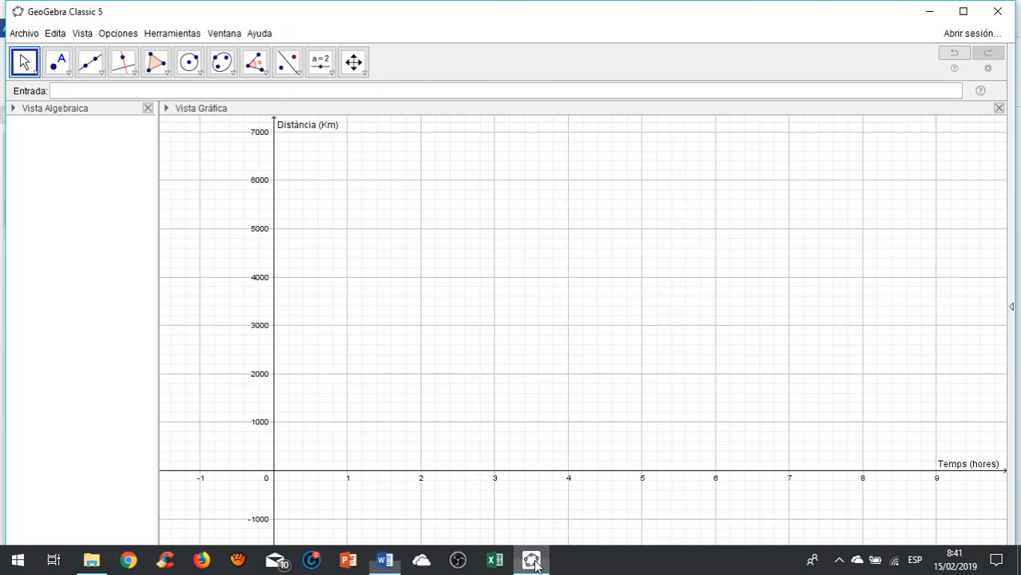
Plot a point at the origin (0, 0) with the Point tool.
click(154, 91)
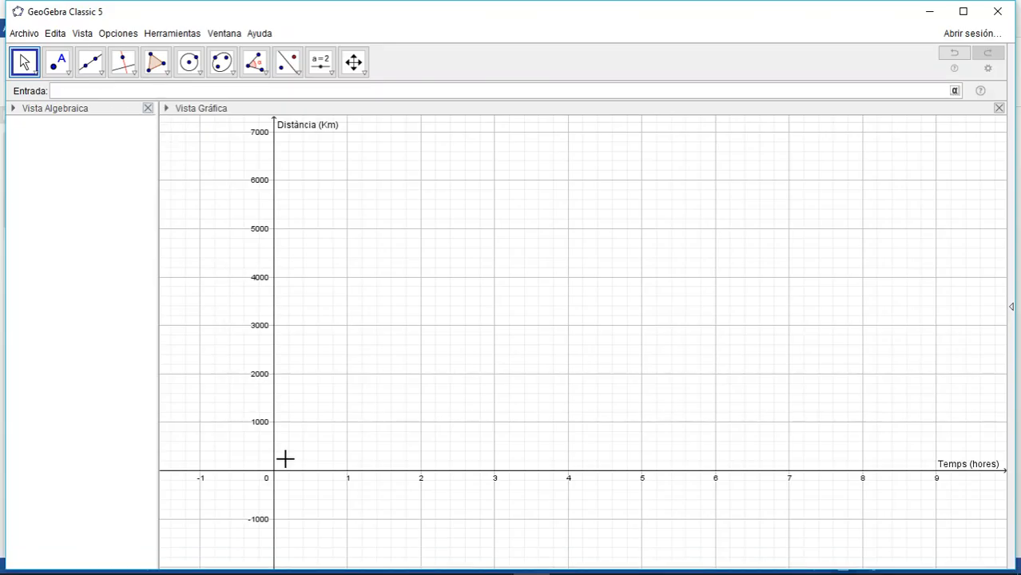
click(27, 65)
click(271, 470)
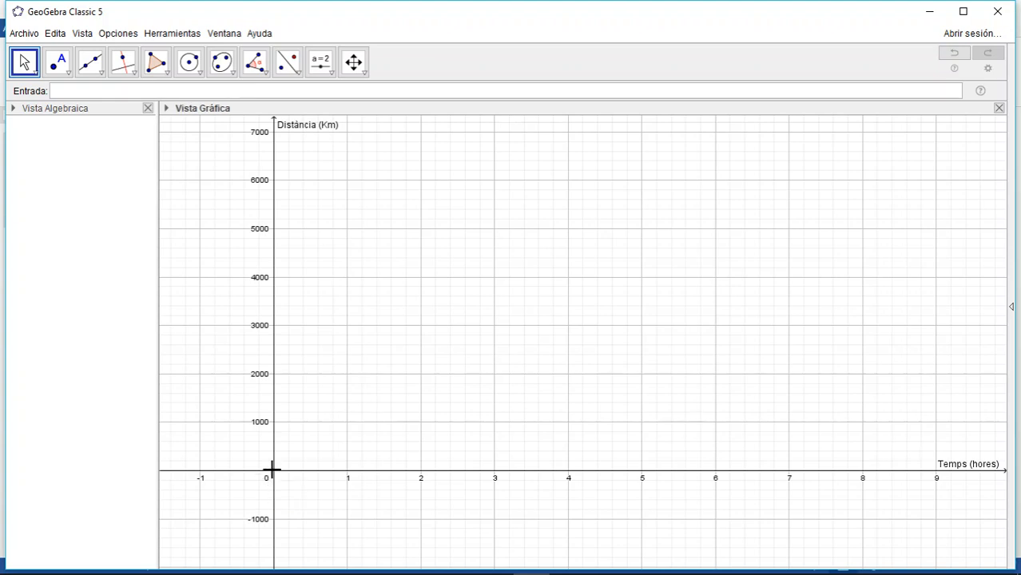
click(58, 62)
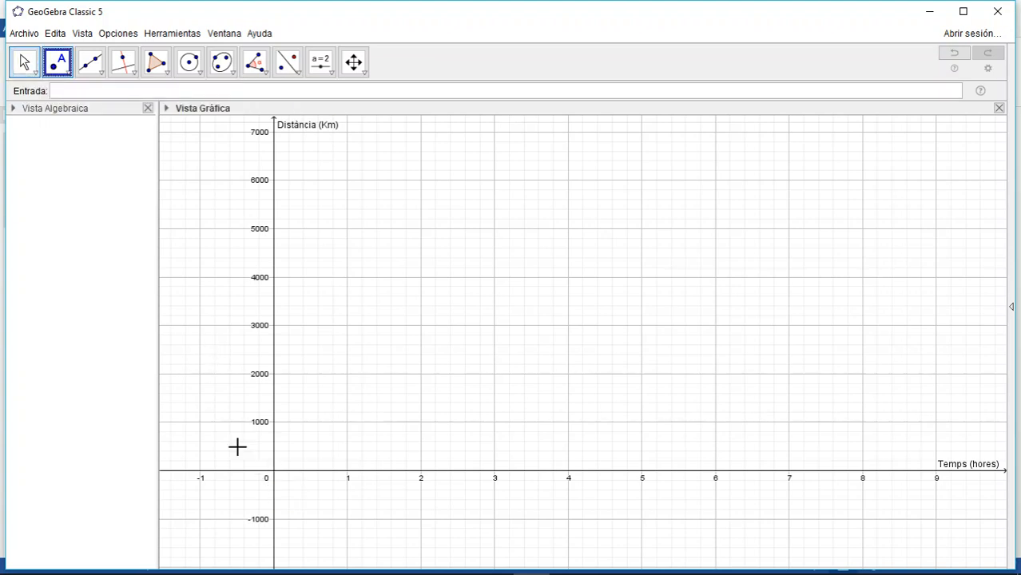
click(274, 472)
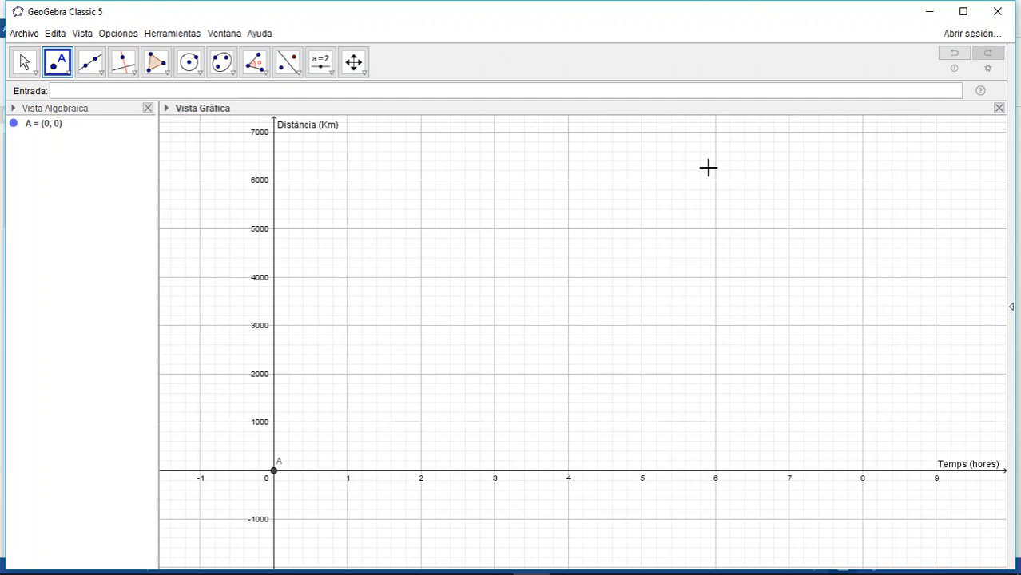
Consult the data table in Word, return to GeoGebra and enter the points (1, 900) and (3, 3600).
mouse_move(518, 572)
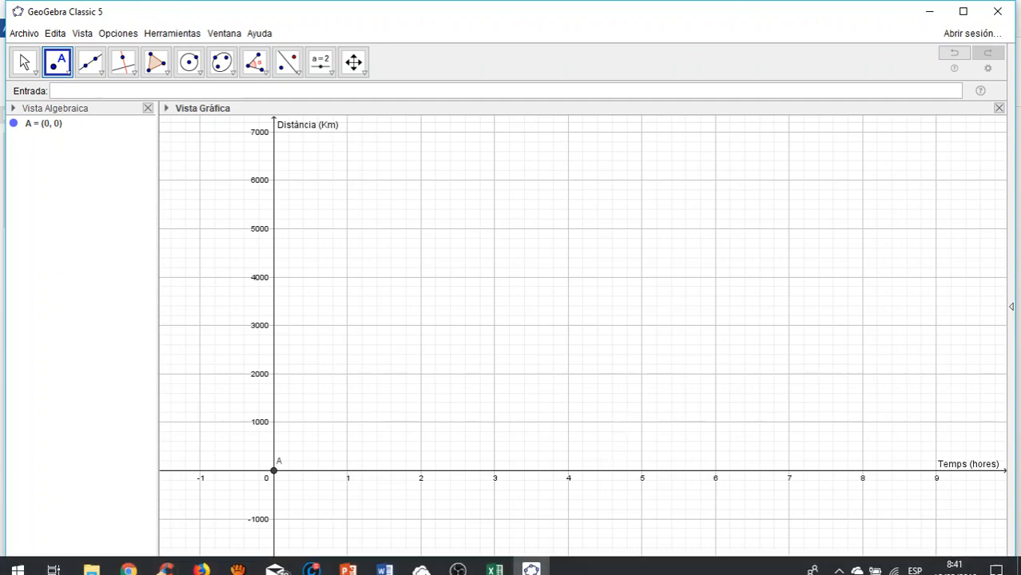
click(386, 558)
mouse_move(384, 572)
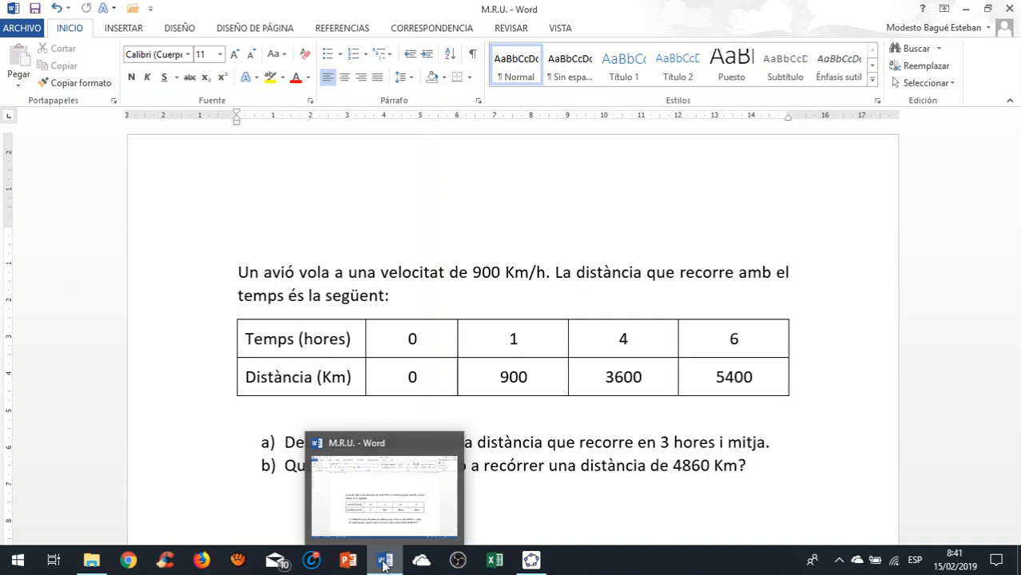
click(531, 562)
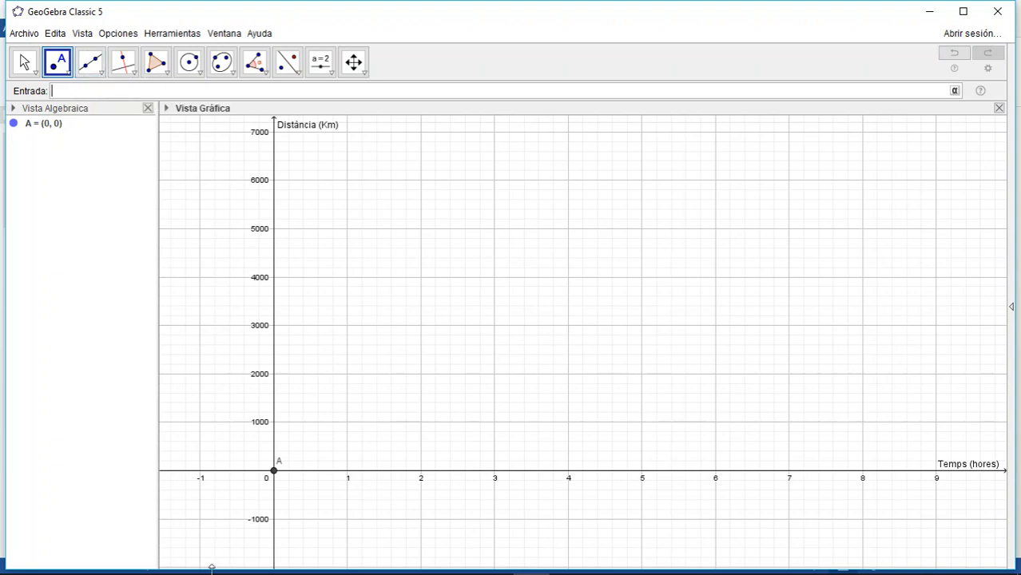
text((1,900)
key(Return)
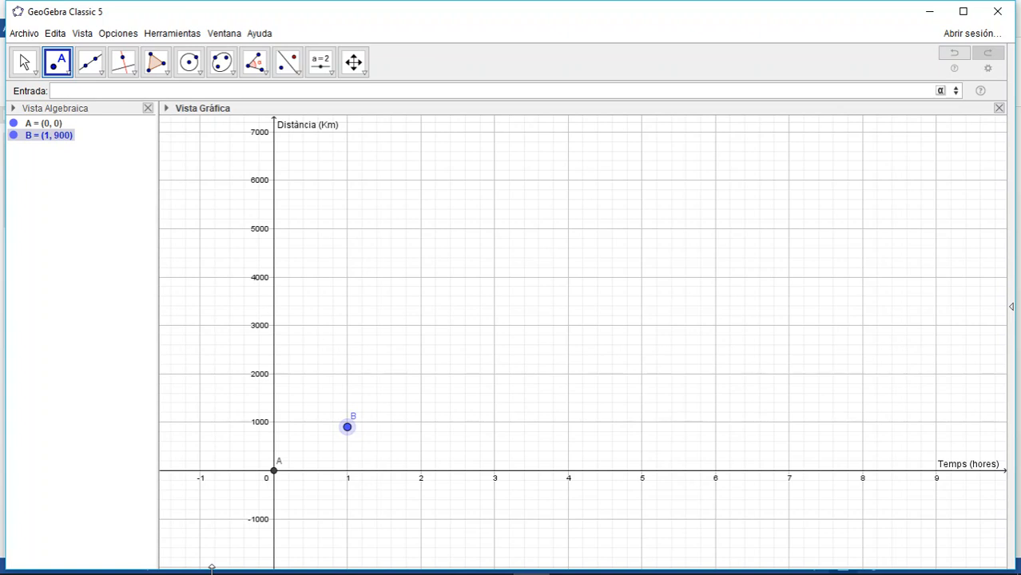
text((3,3600)
key(Return)
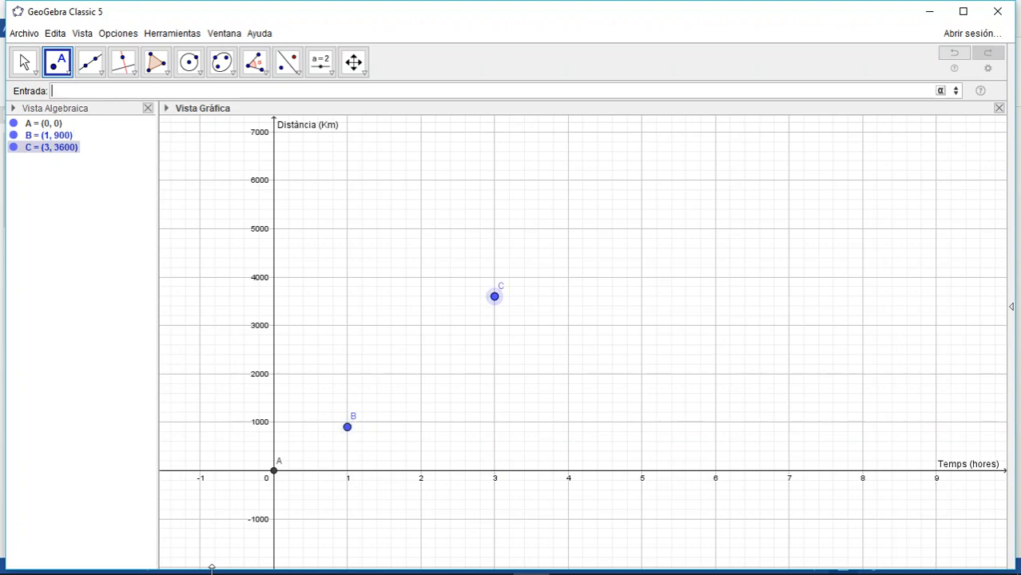
Recheck the table in Word and set point C's x-coordinate to 4 in GeoGebra.
mouse_move(421, 573)
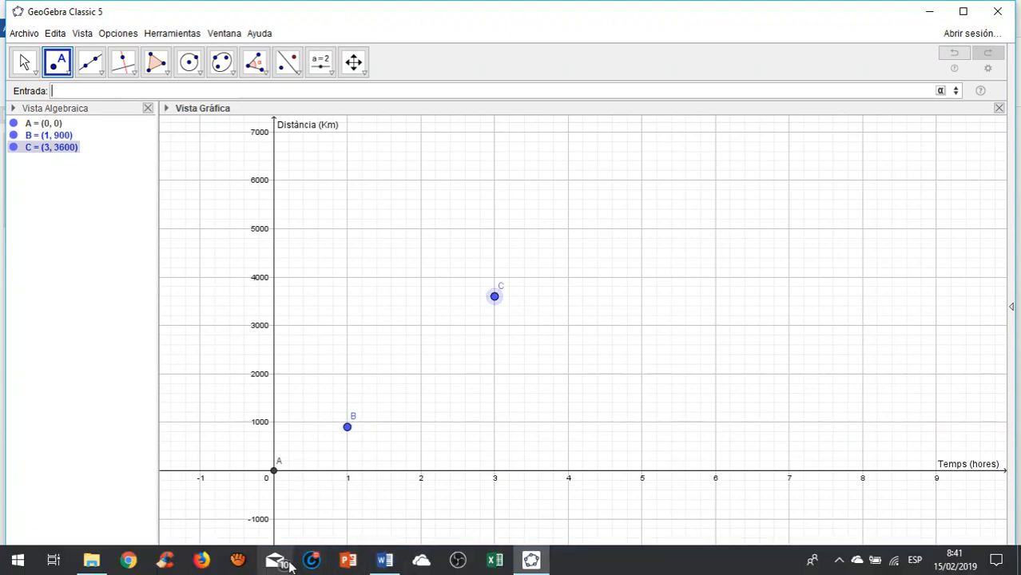
click(387, 562)
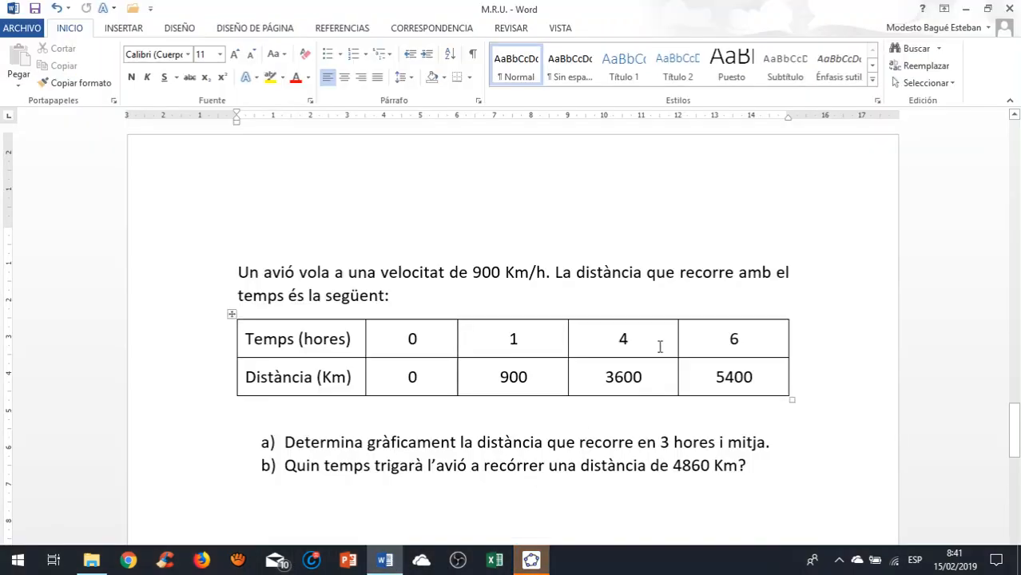
click(531, 561)
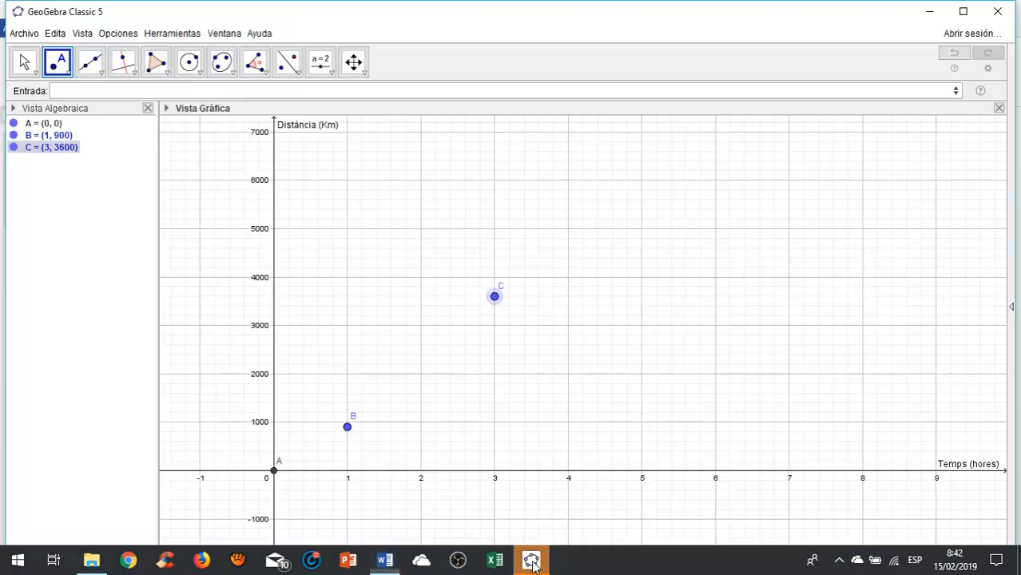
double_click(59, 151)
double_click(48, 149)
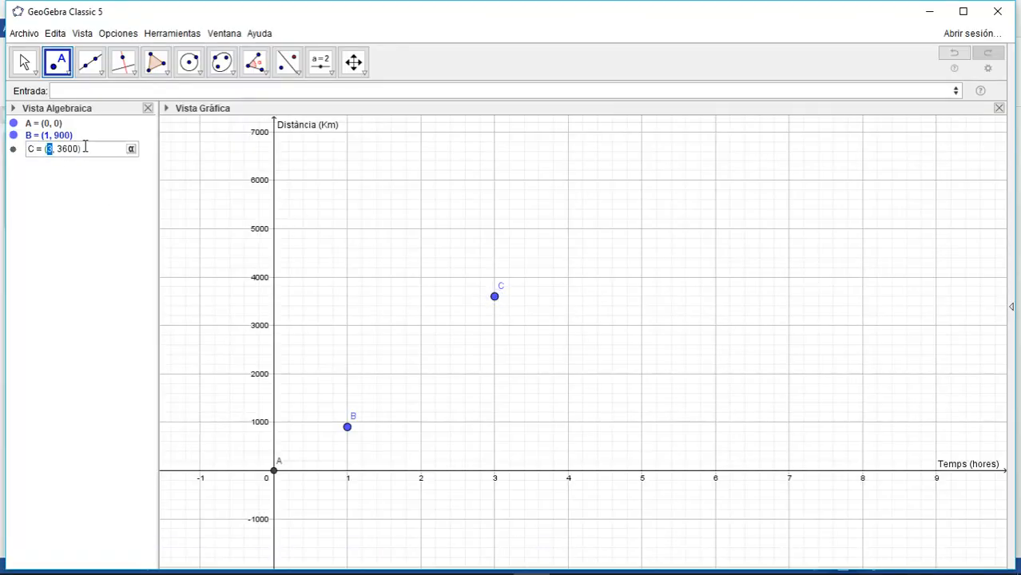
text(4)
key(Return)
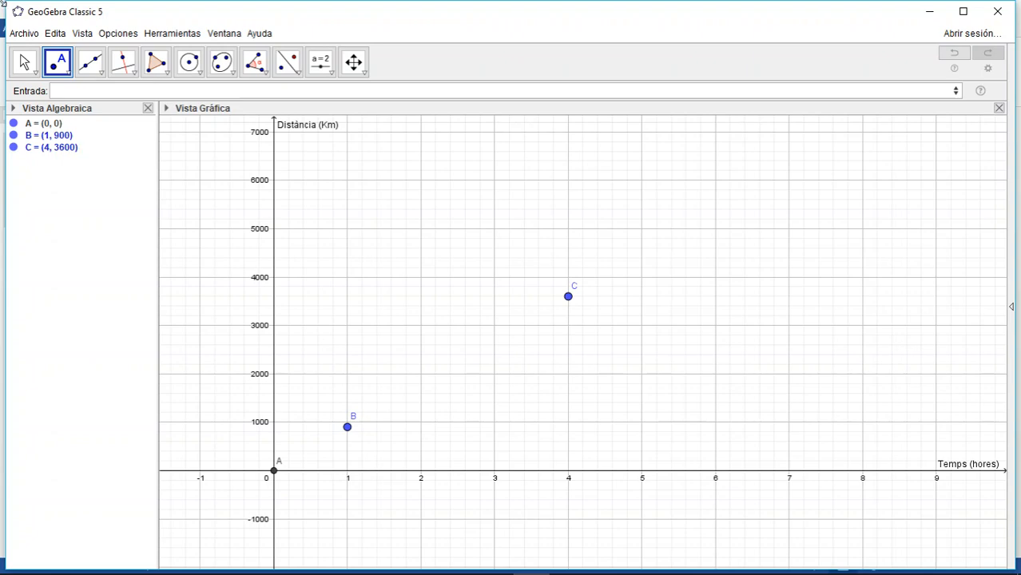
Enter the last data point of the table as (6, 5400).
click(65, 90)
text((6,5400)
key(Return)
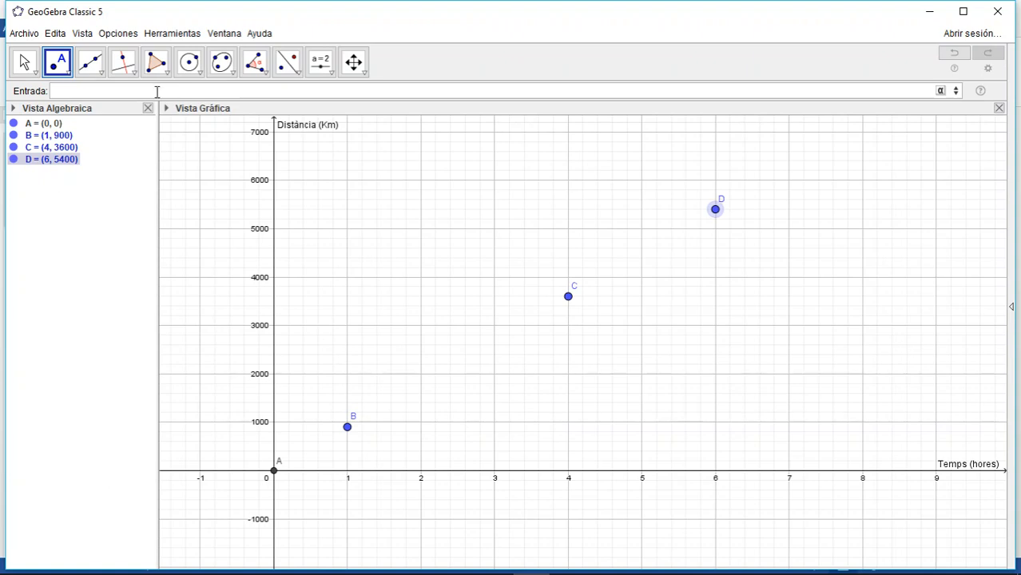
Draw a ray (Semirrecta) from point A at the origin through point D.
click(99, 70)
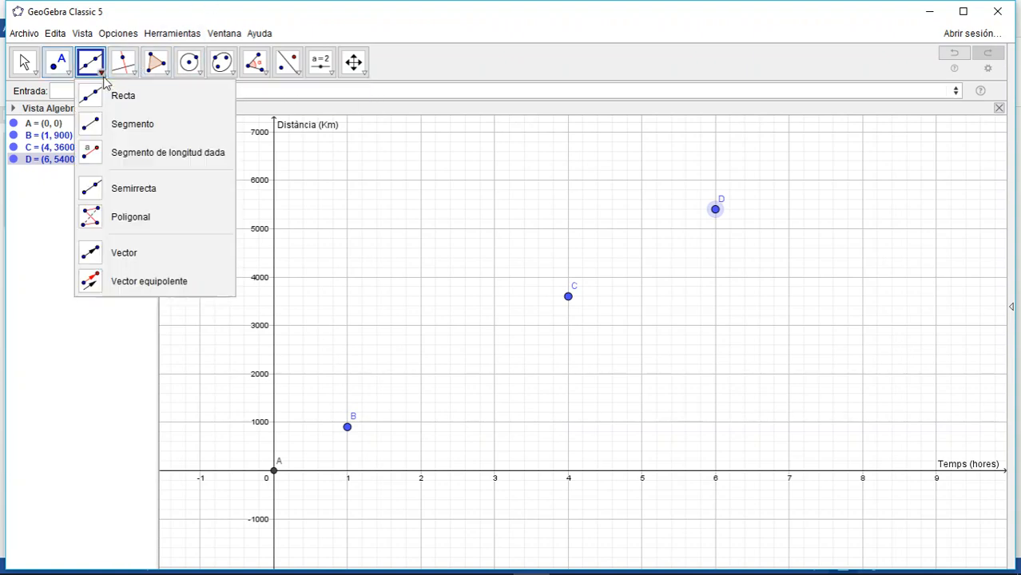
click(130, 196)
click(275, 471)
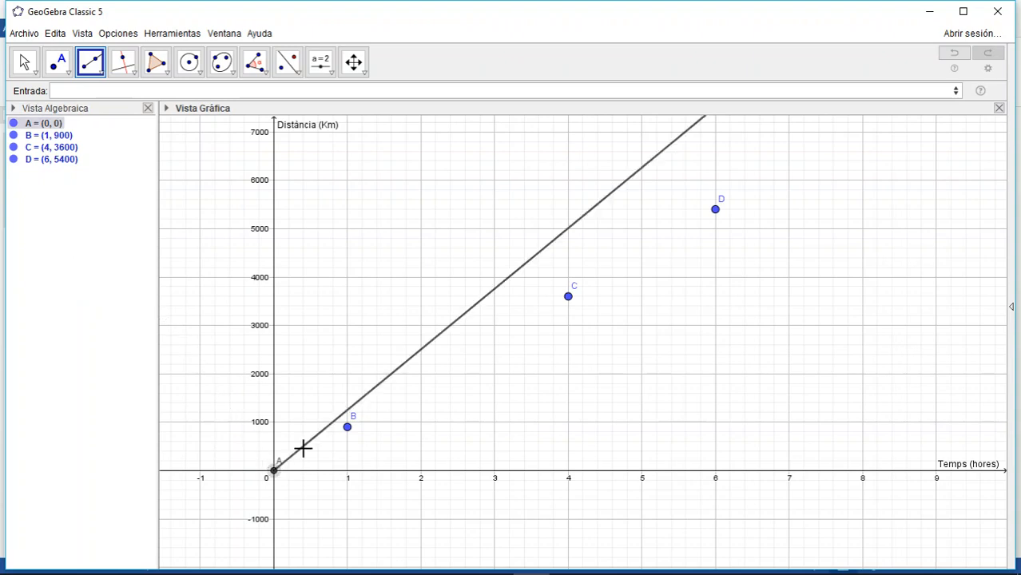
click(716, 211)
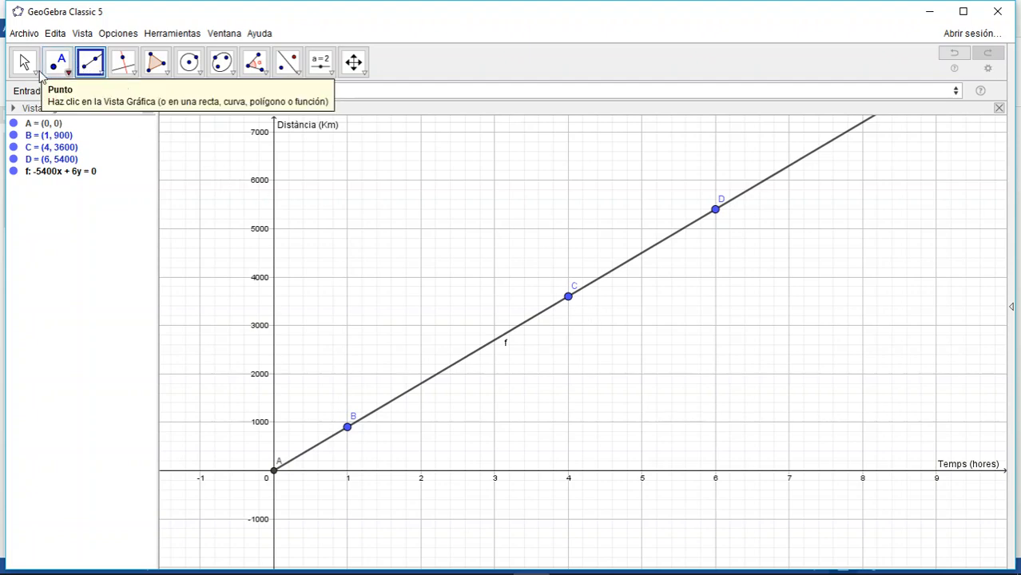
click(24, 62)
click(441, 371)
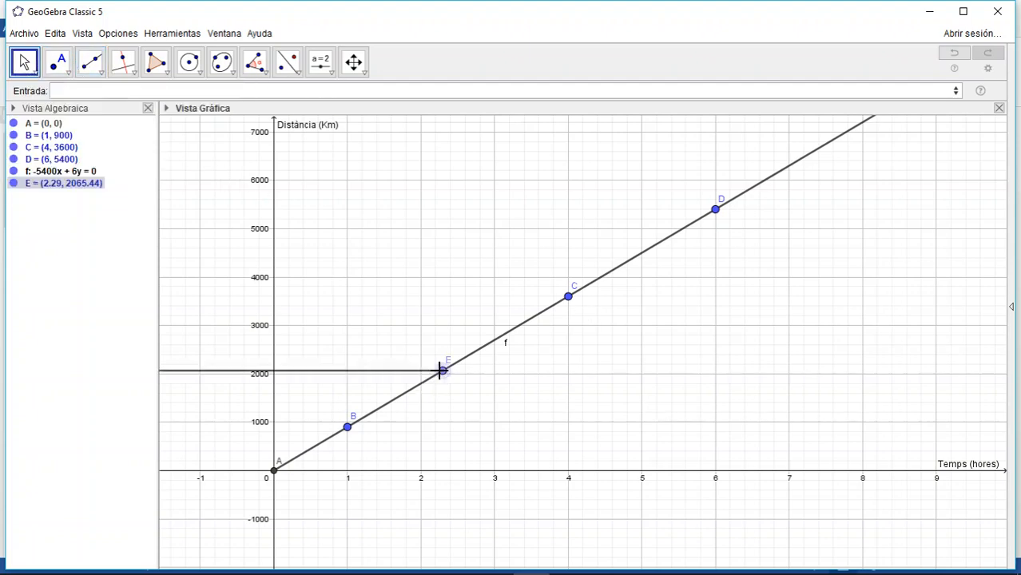
click(25, 63)
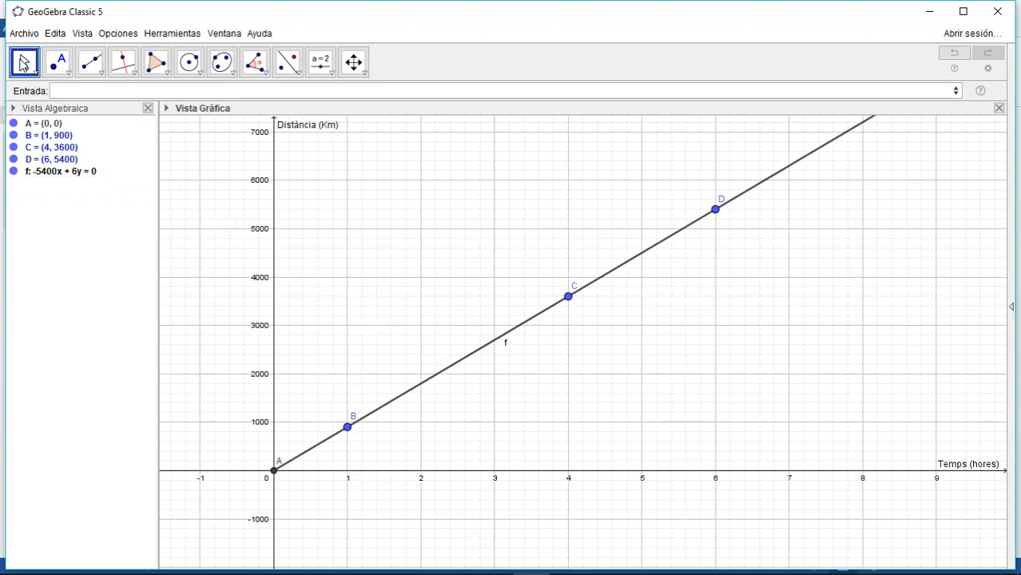
Hide the ray running from A through D and make it visible again.
click(514, 326)
right_click(518, 328)
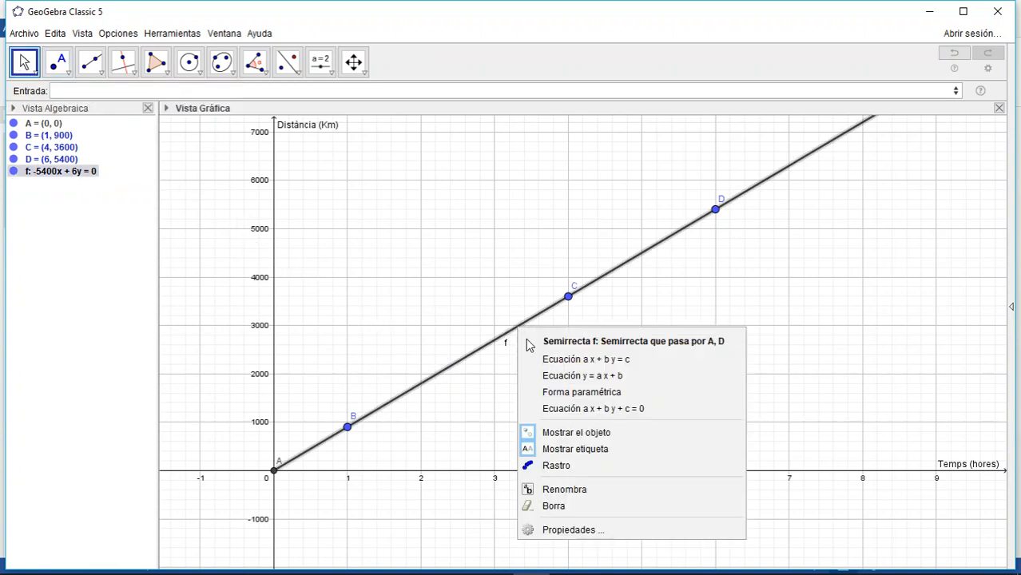
click(576, 433)
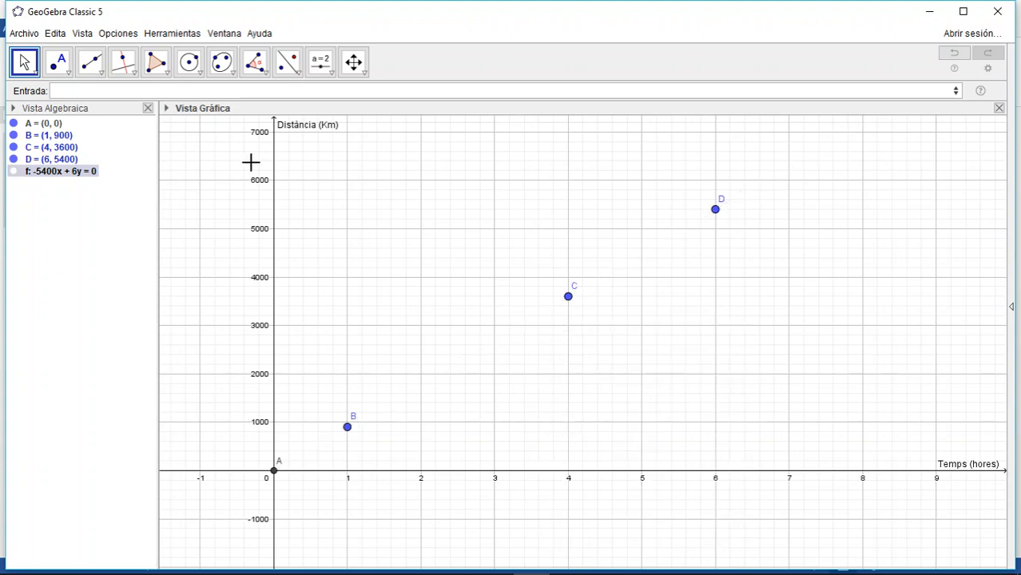
click(14, 171)
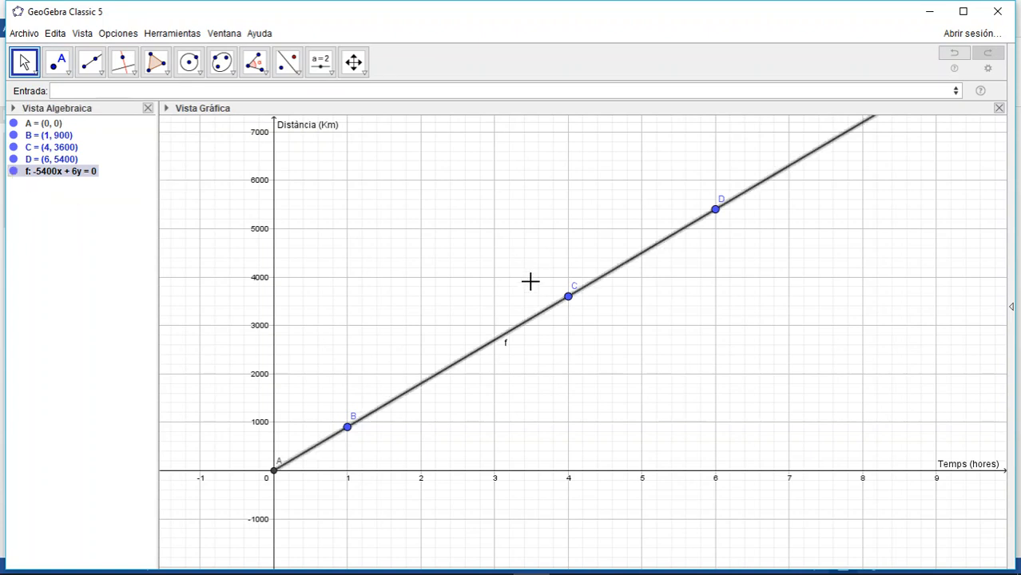
Hide the label of the ray that runs from A through D.
right_click(527, 323)
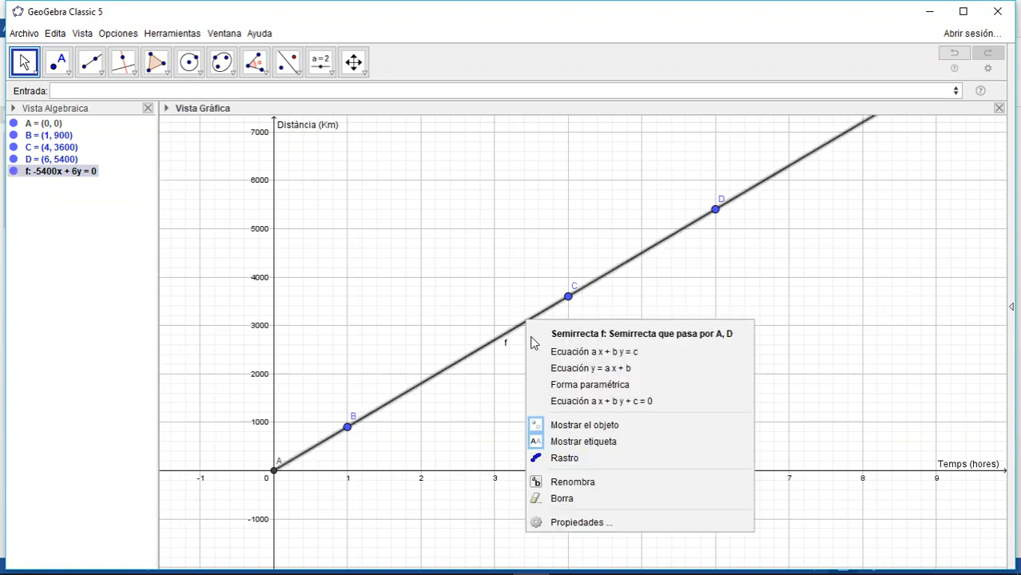
click(581, 443)
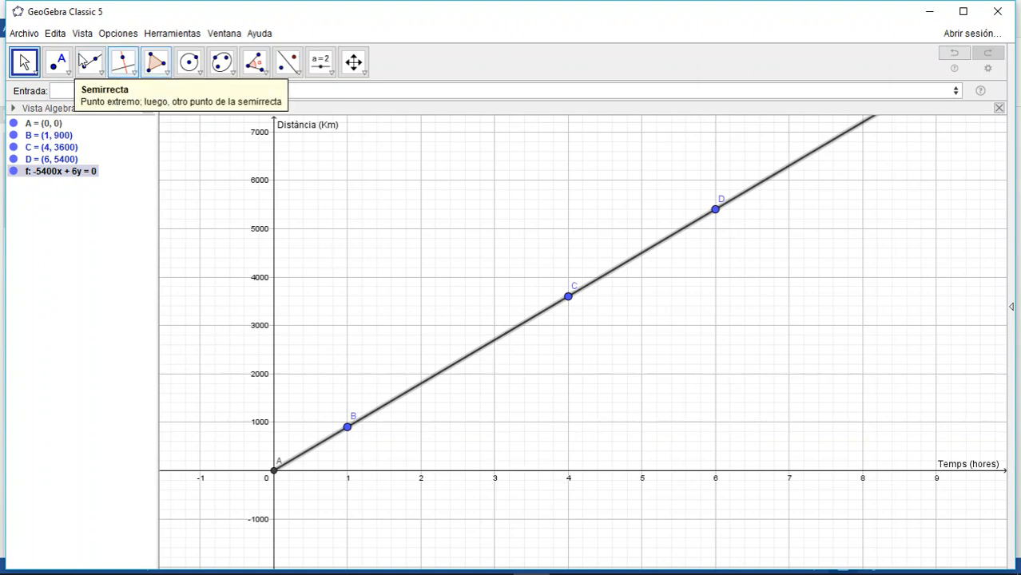
Enter the point (3.5, 0) on the time axis.
click(69, 88)
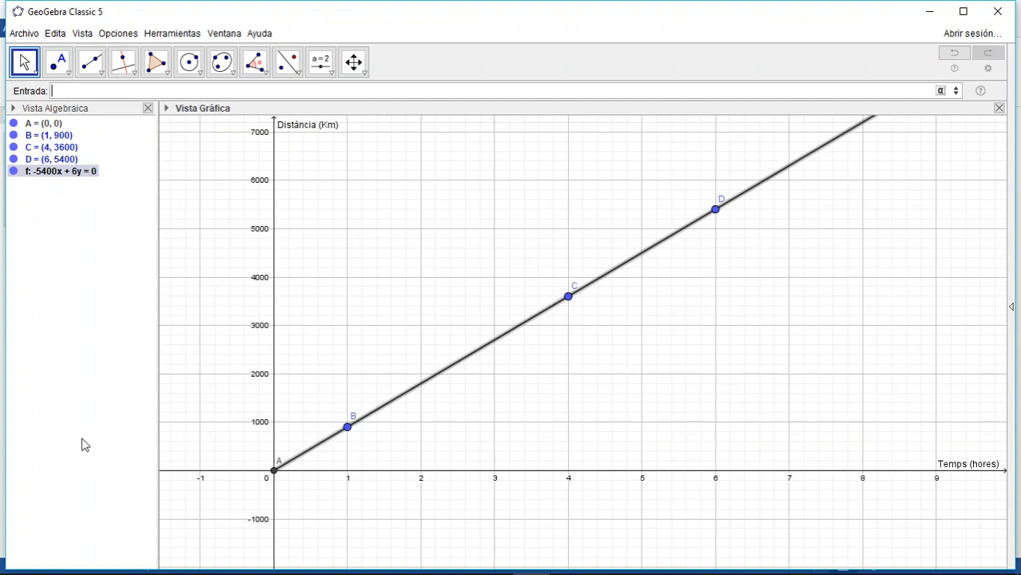
text((3)
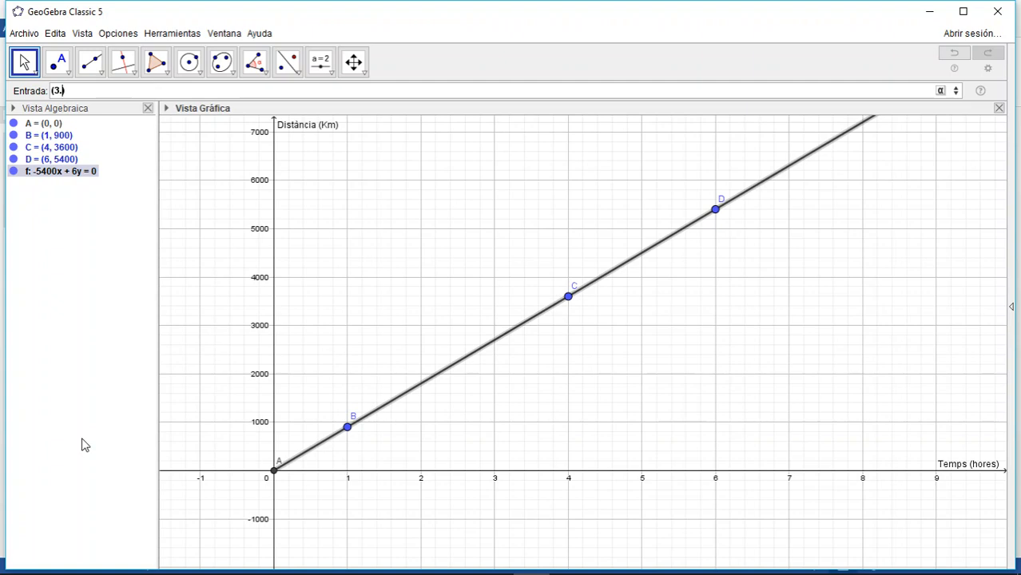
text(.5,0)
key(Return)
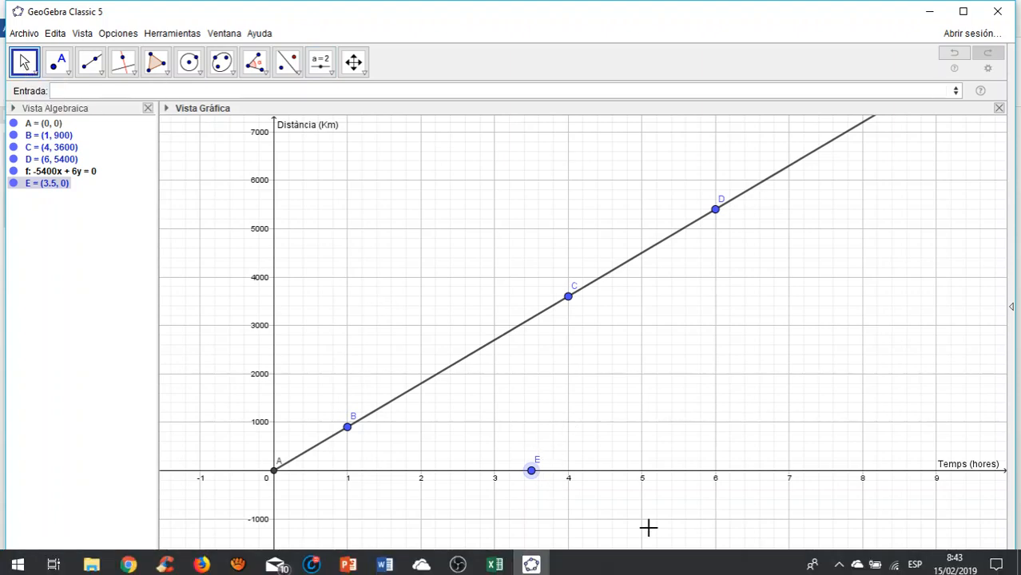
Set point E's label to show name and value (Nombre y valor) and move the label below the time axis.
right_click(532, 471)
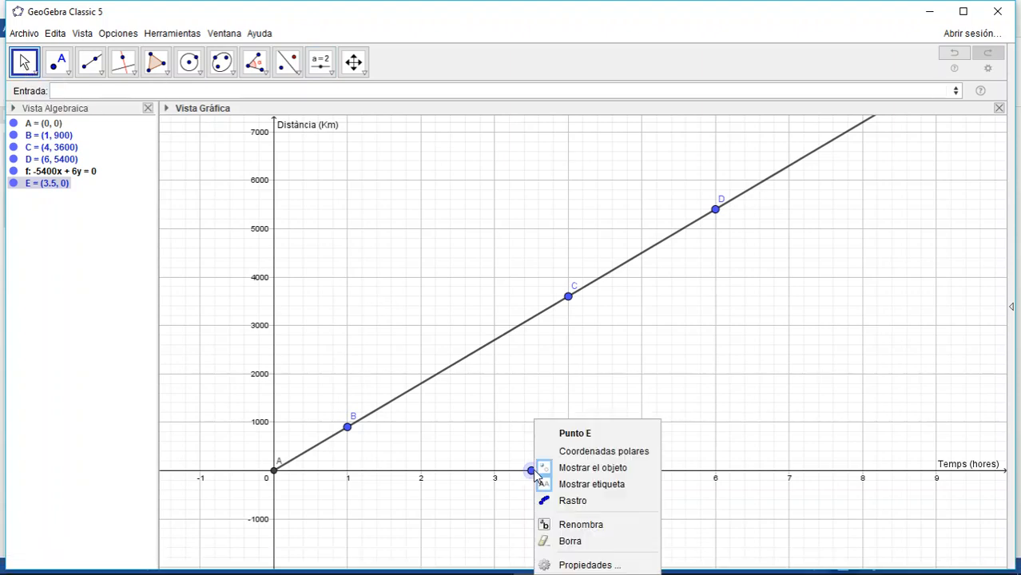
click(587, 565)
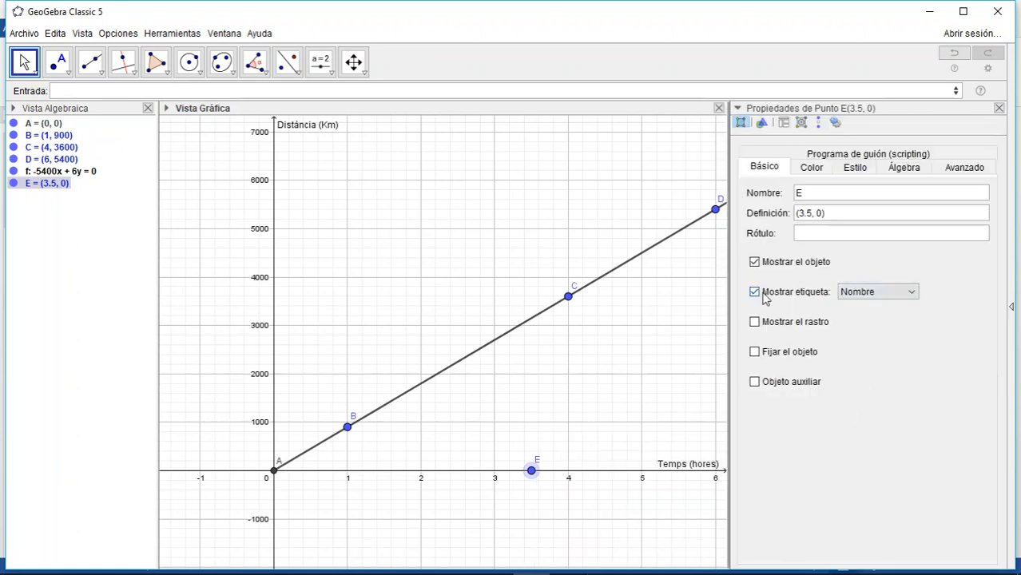
click(914, 294)
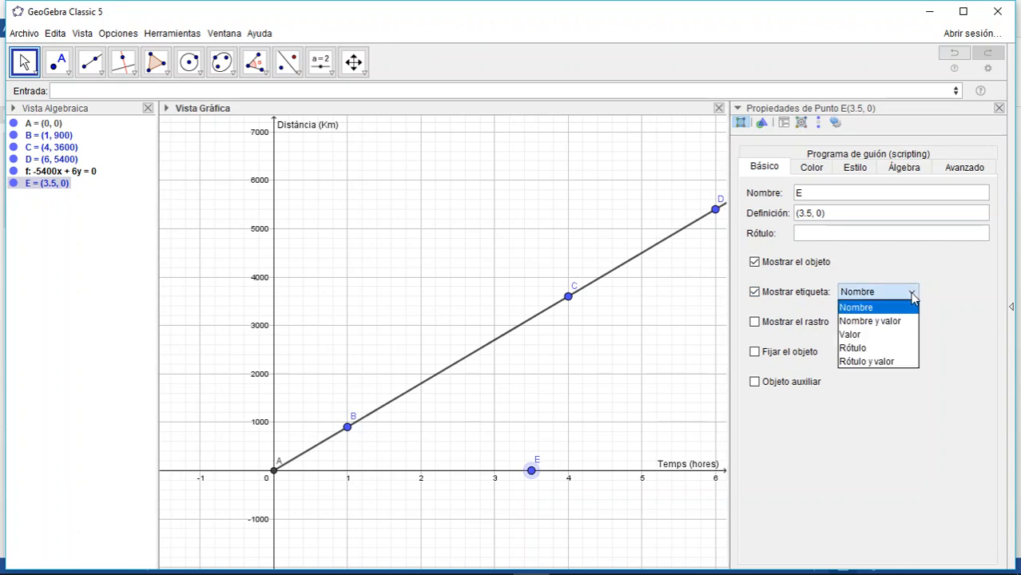
click(883, 319)
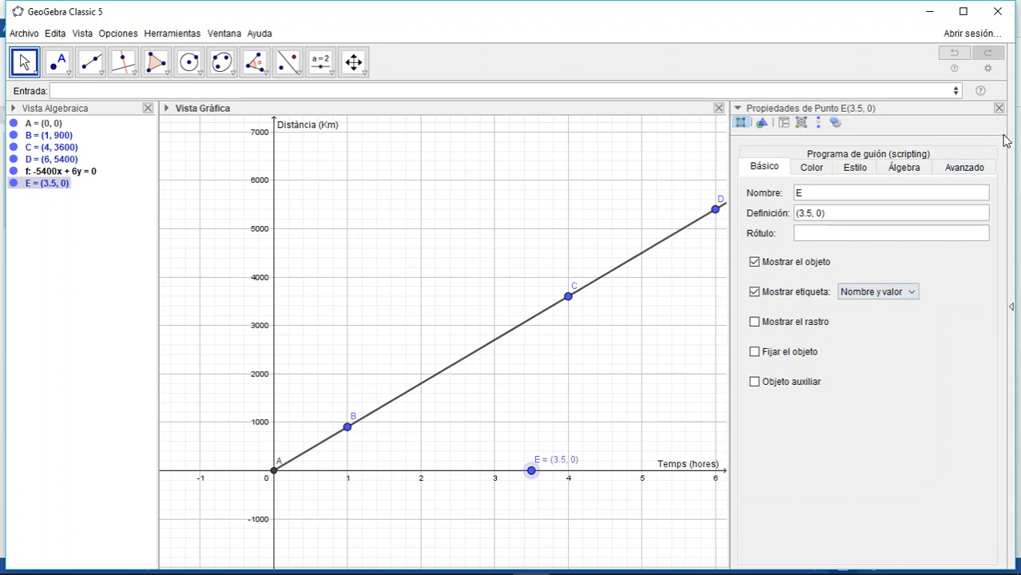
click(999, 108)
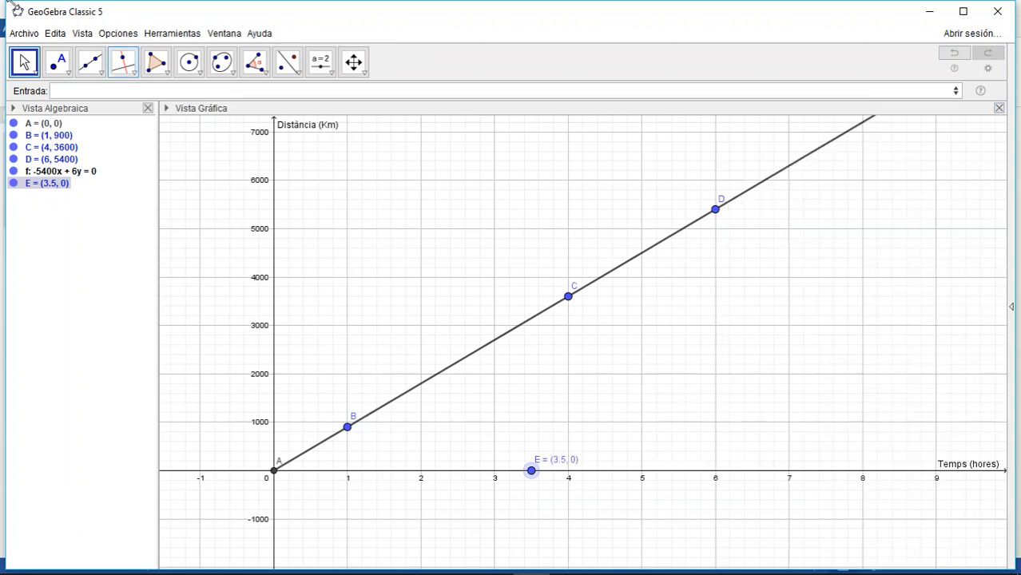
drag(551, 467, 559, 496)
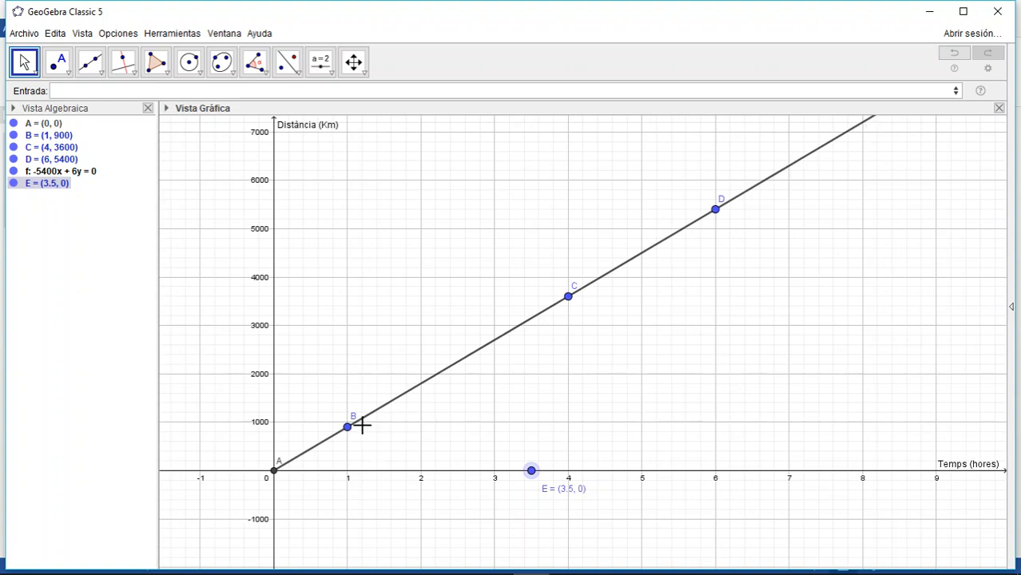
Draw a perpendicular line (Recta perpendicular) to the time axis through point E.
click(130, 72)
click(156, 99)
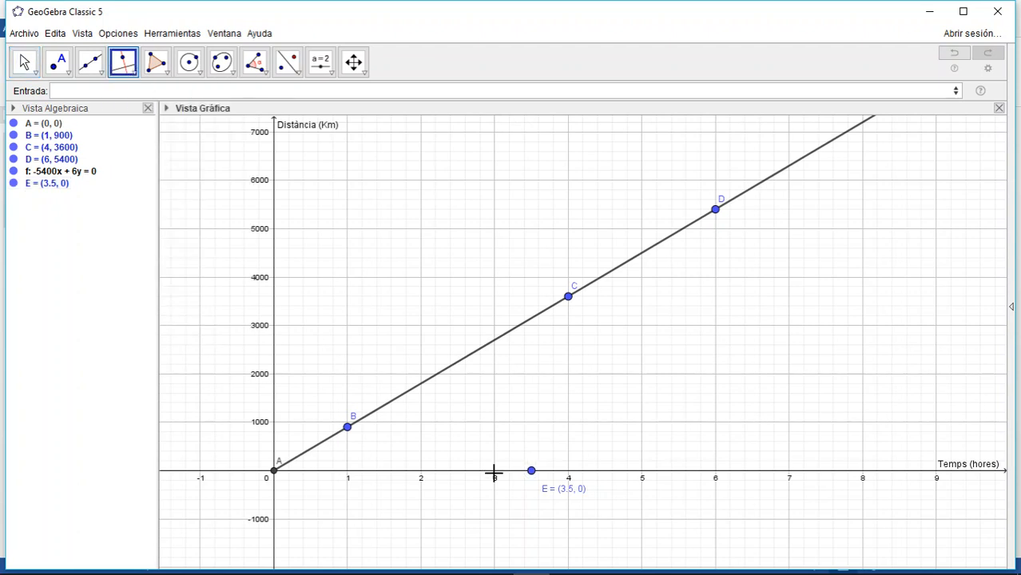
click(451, 474)
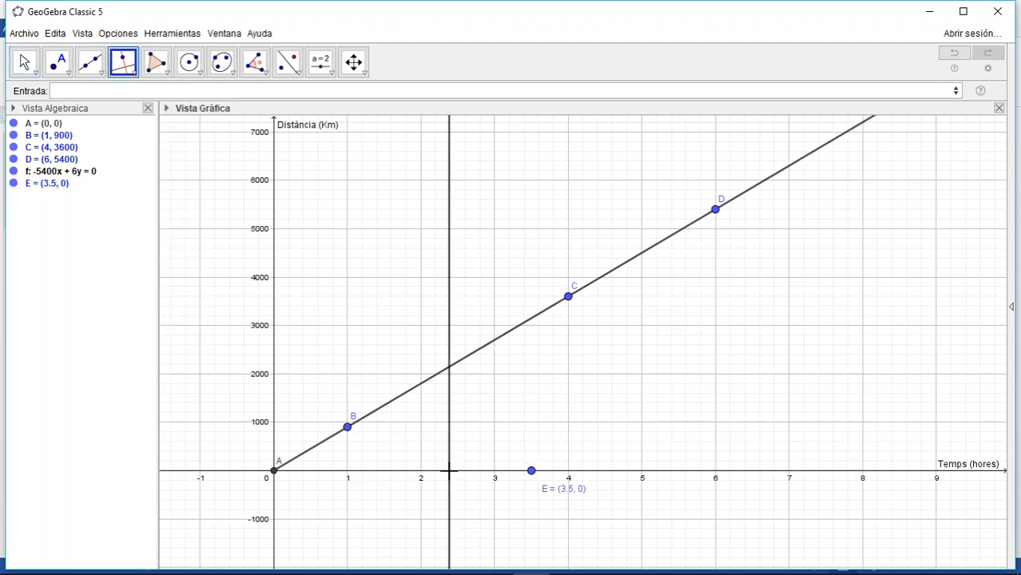
click(531, 470)
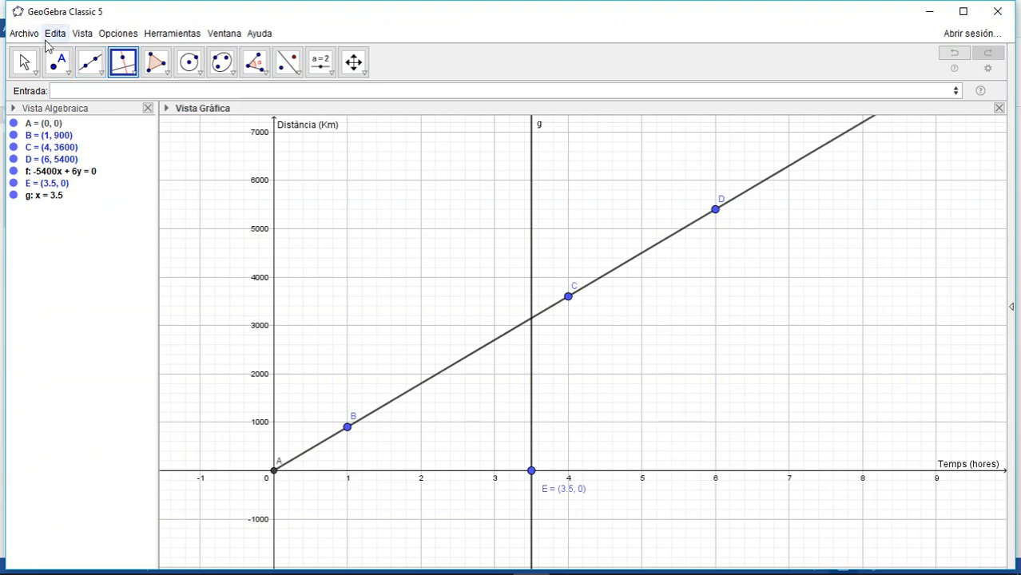
Mark the intersection point (Intersección) of the ray from A with the vertical line through E.
click(65, 71)
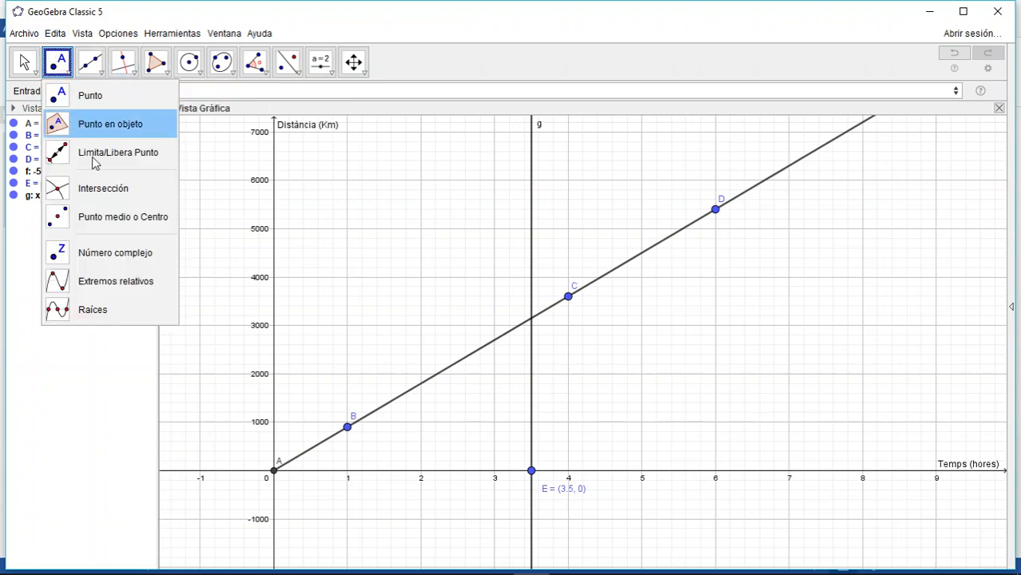
click(107, 189)
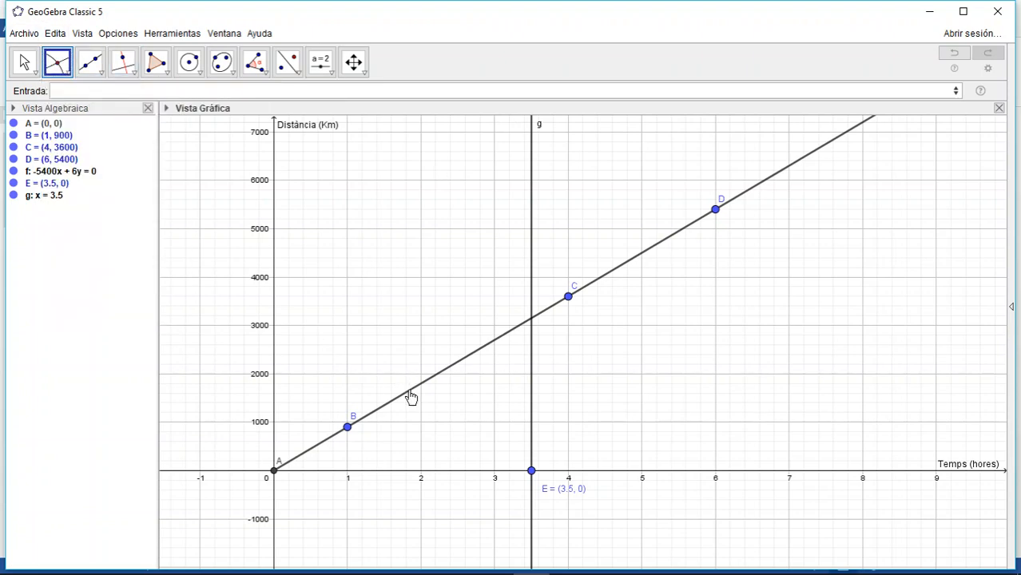
click(408, 389)
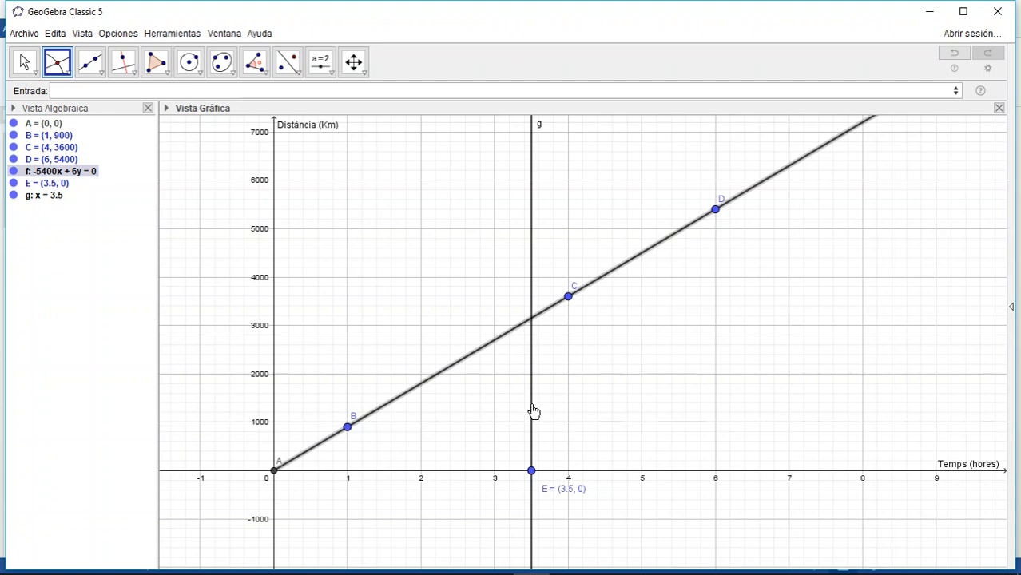
click(533, 407)
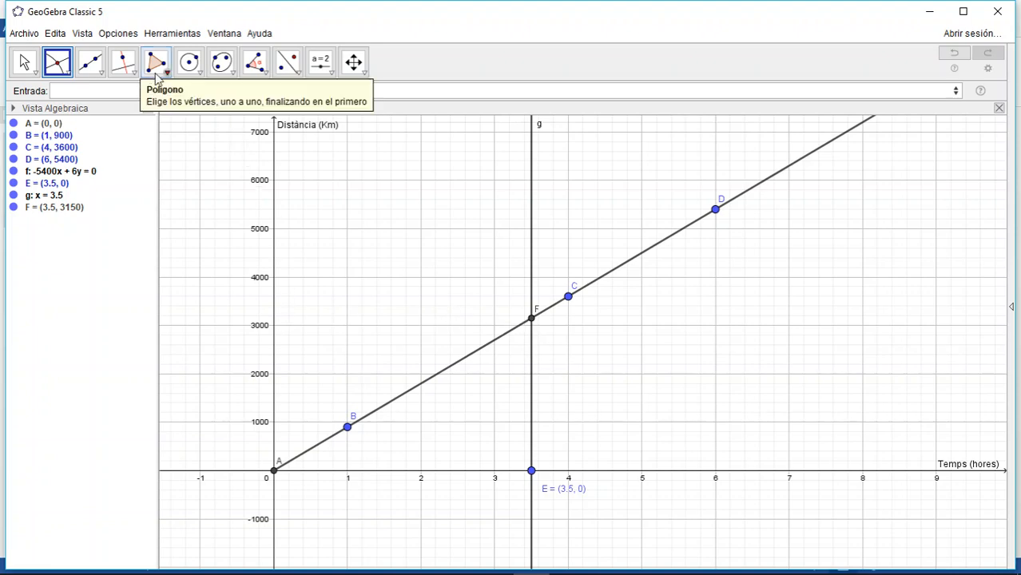
Draw a perpendicular line to the distance axis through point F, where the ray meets the vertical line.
click(132, 75)
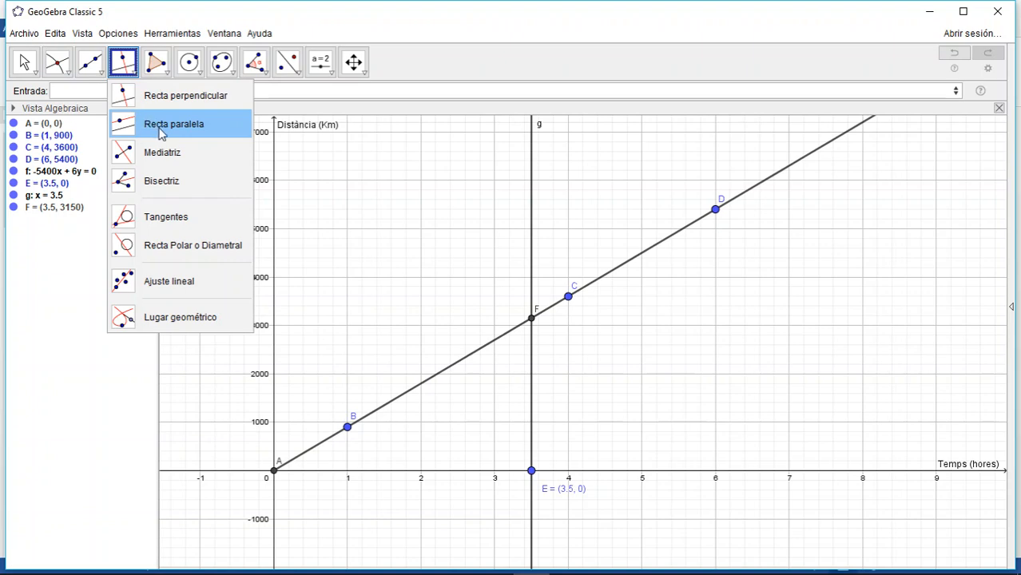
click(194, 99)
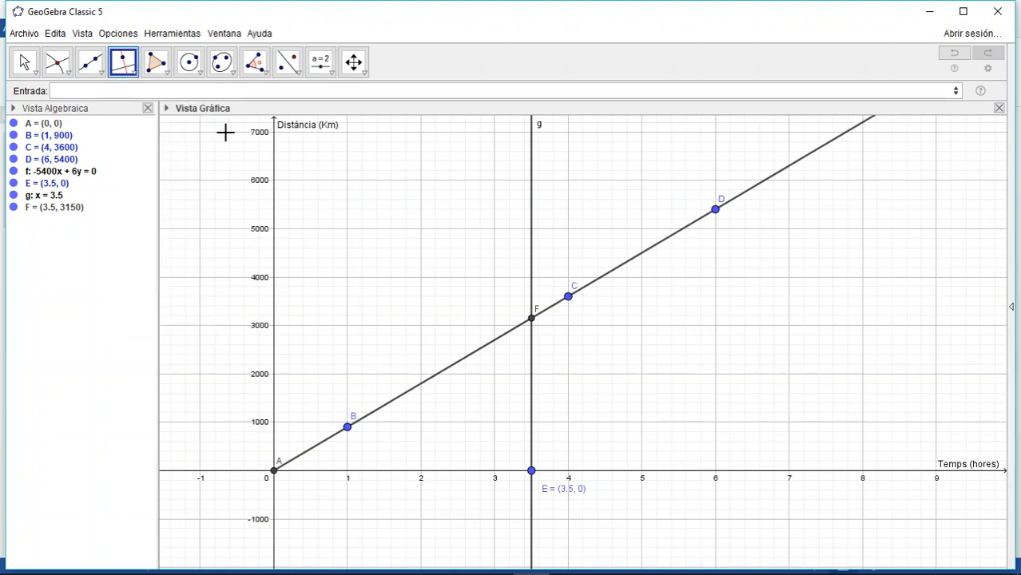
click(274, 310)
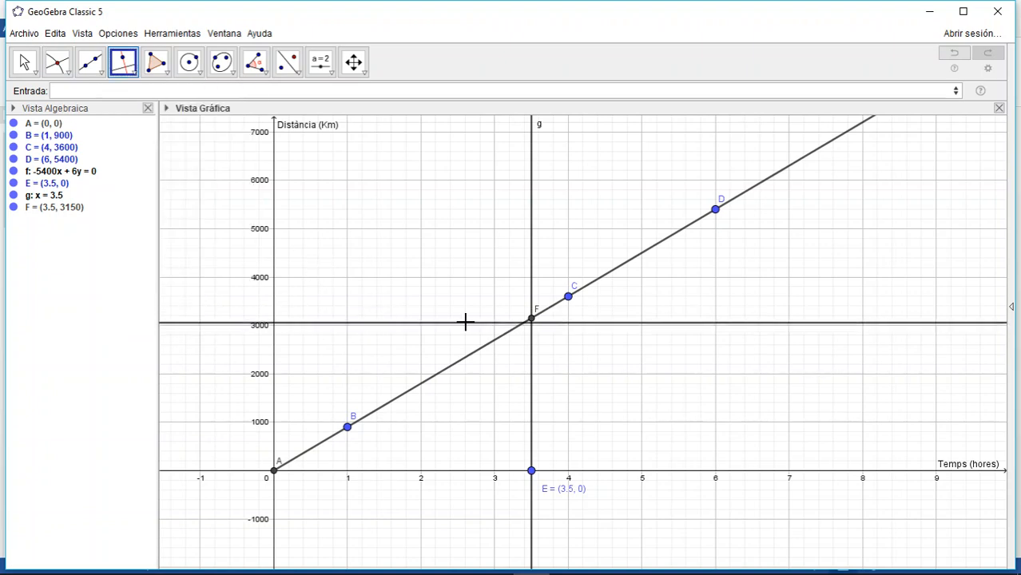
click(533, 320)
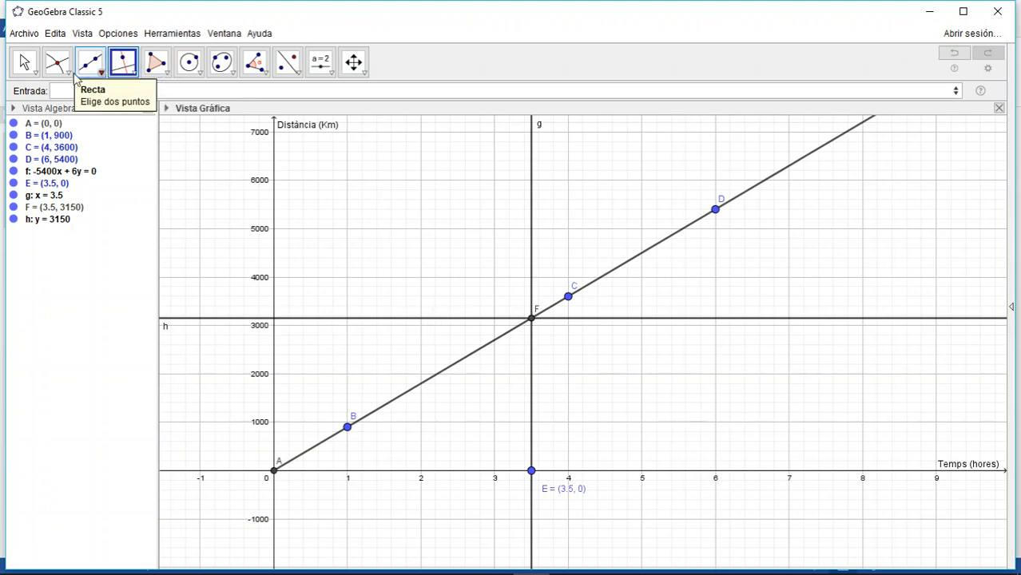
Mark the intersection point of the horizontal line through F with the distance axis.
click(70, 74)
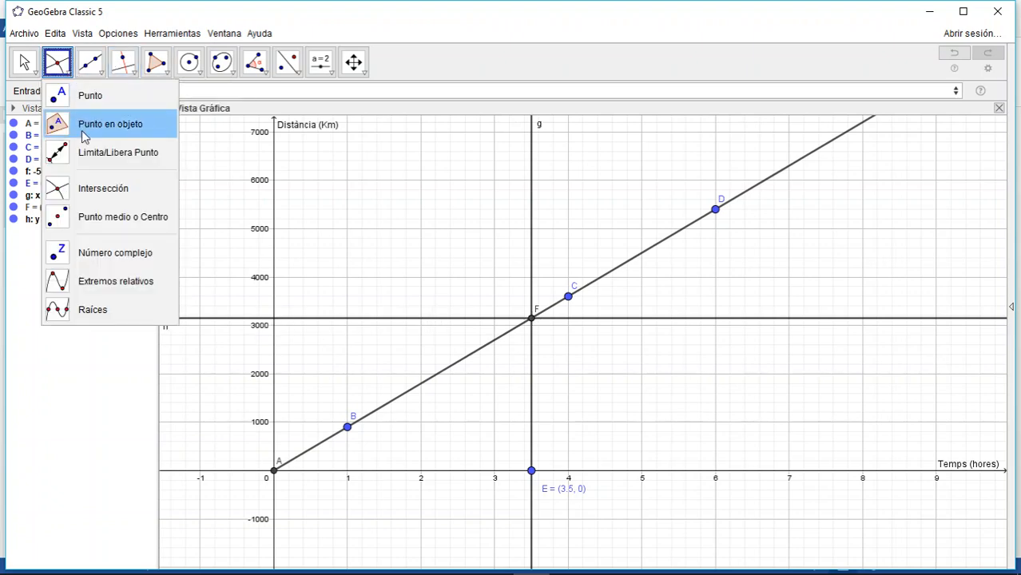
click(86, 187)
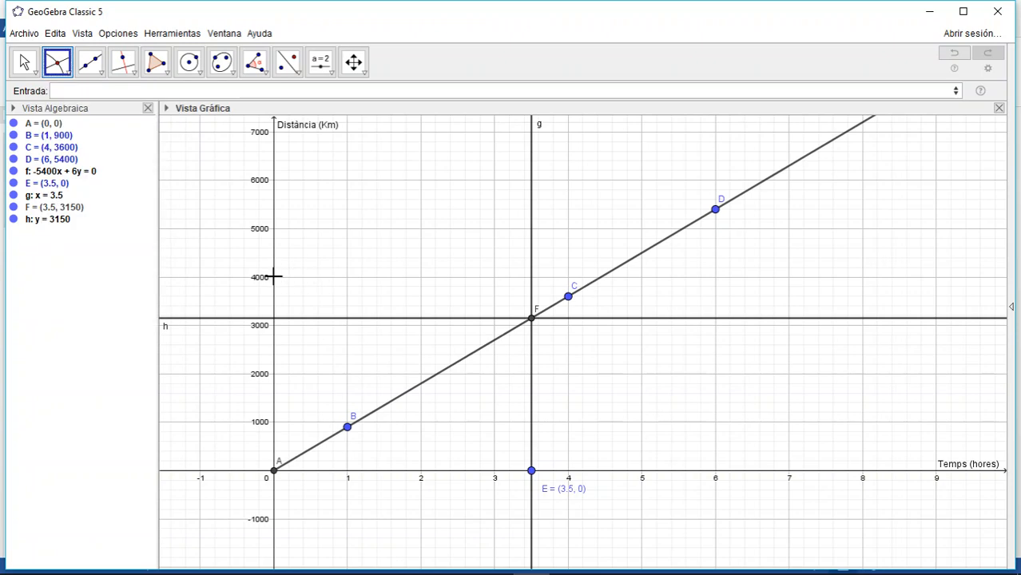
click(329, 324)
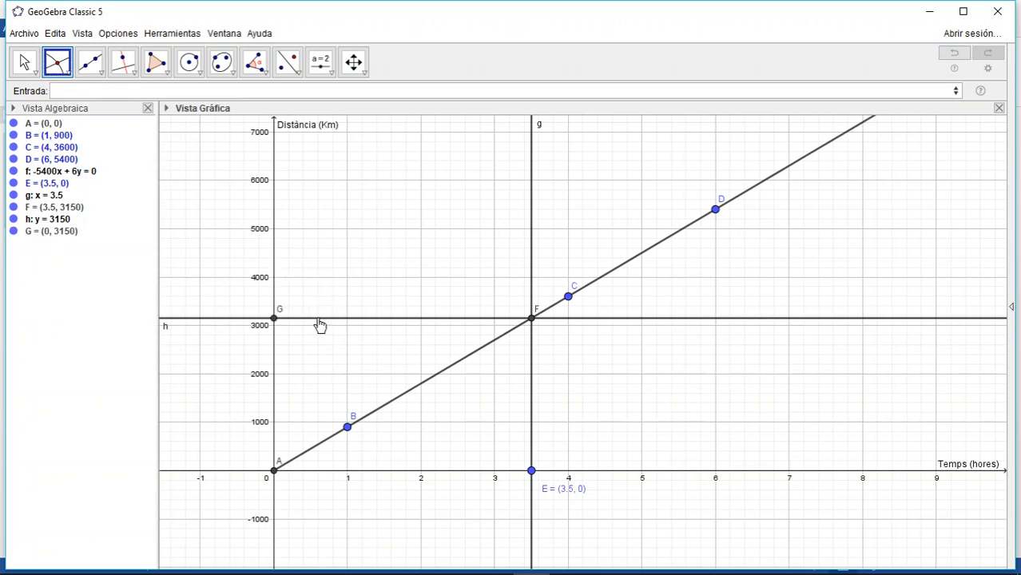
Set the label of point G on the distance axis to show name and value (Nombre y valor).
right_click(274, 322)
click(319, 465)
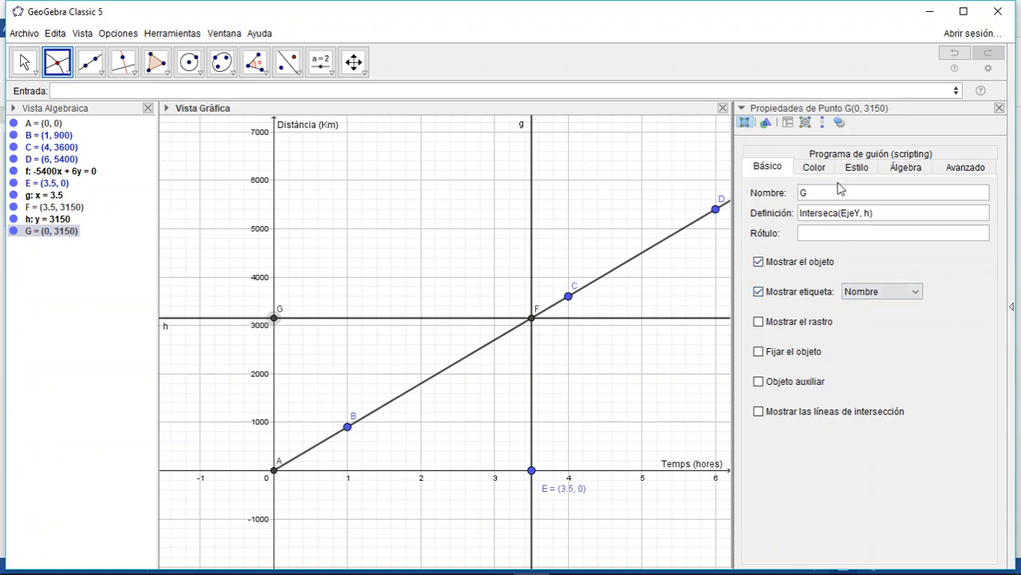
click(914, 294)
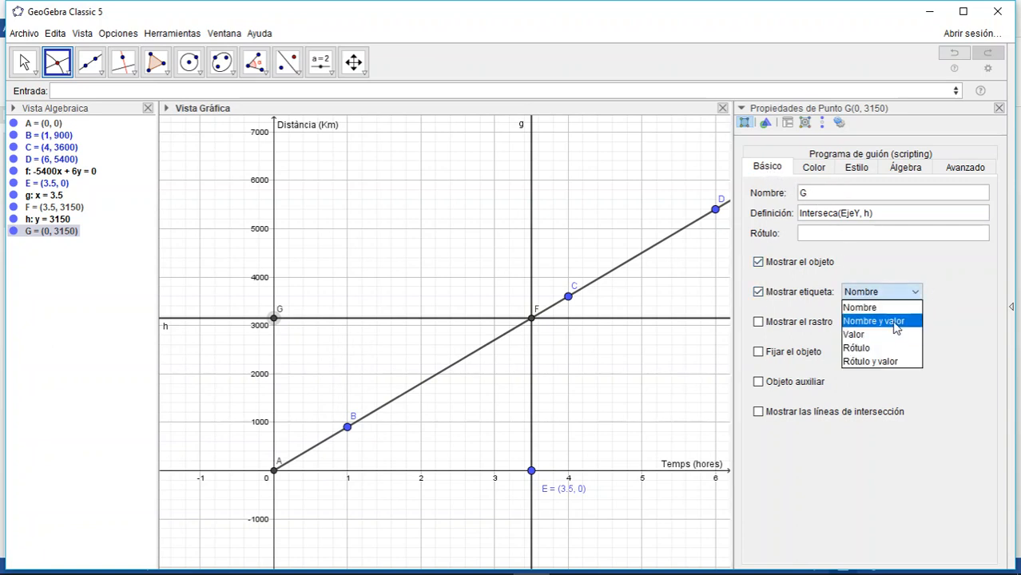
click(897, 322)
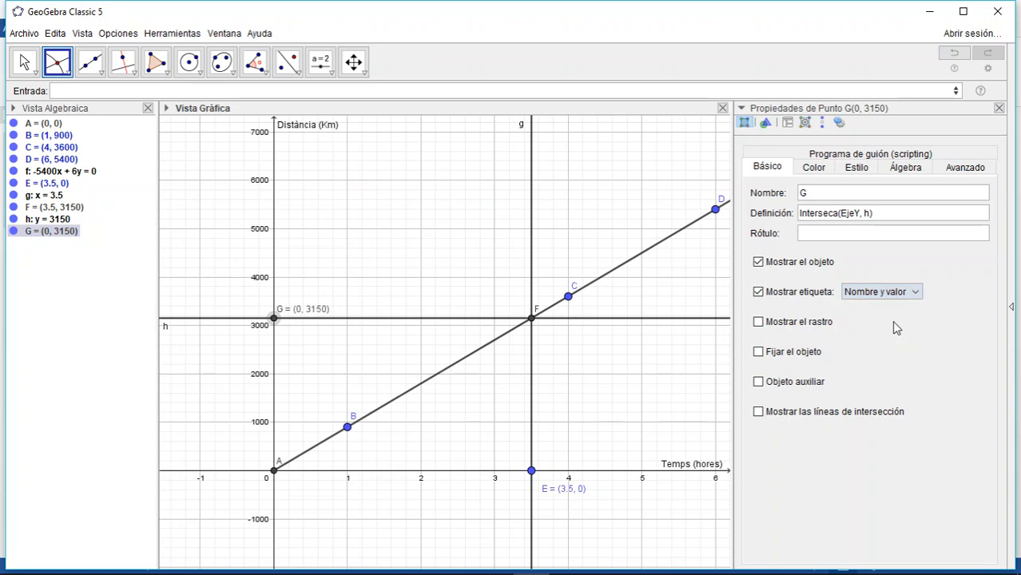
click(1000, 111)
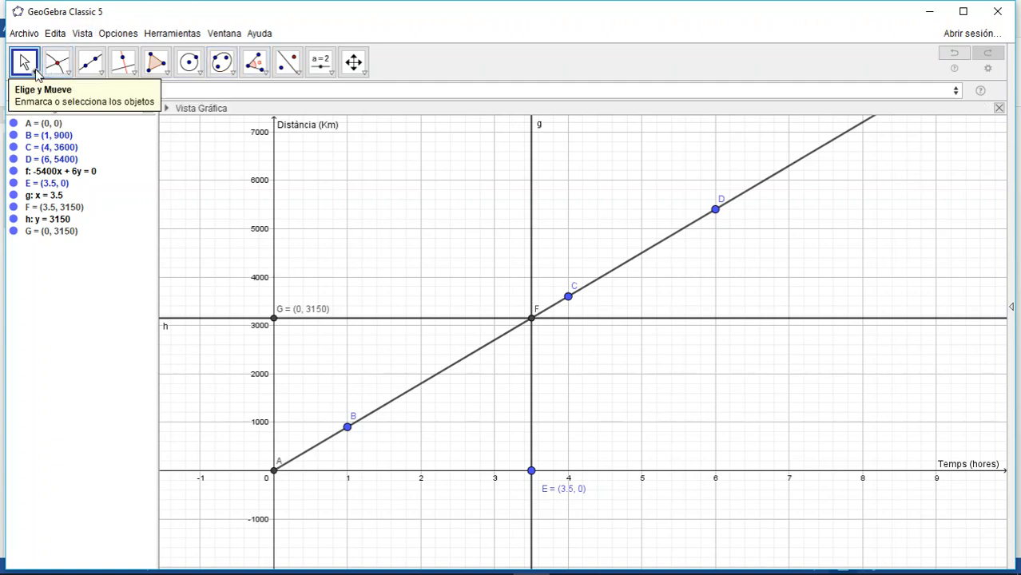
click(34, 75)
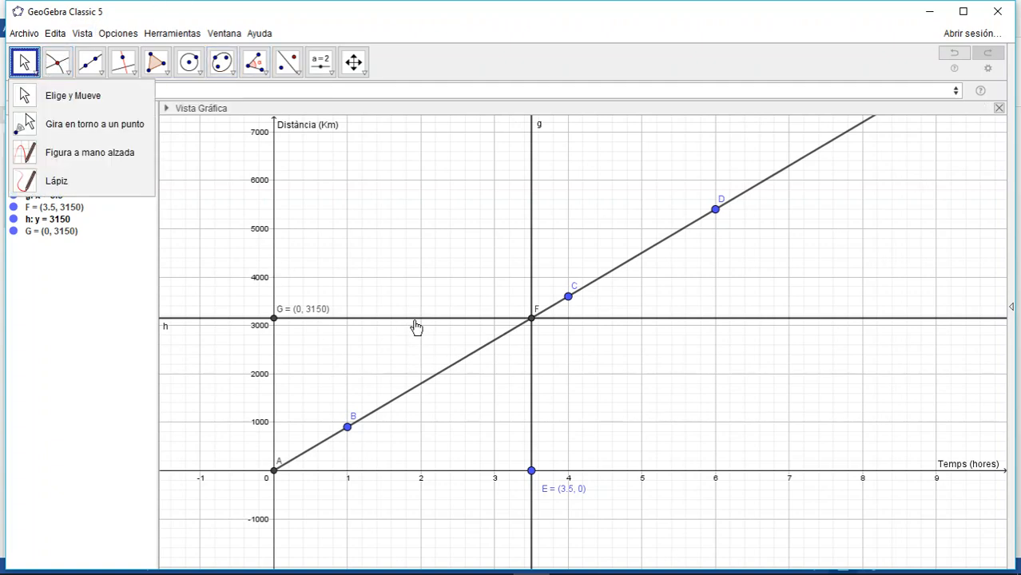
Hide the horizontal line through F and the vertical line through E, keeping the points on them shown.
click(414, 319)
right_click(415, 319)
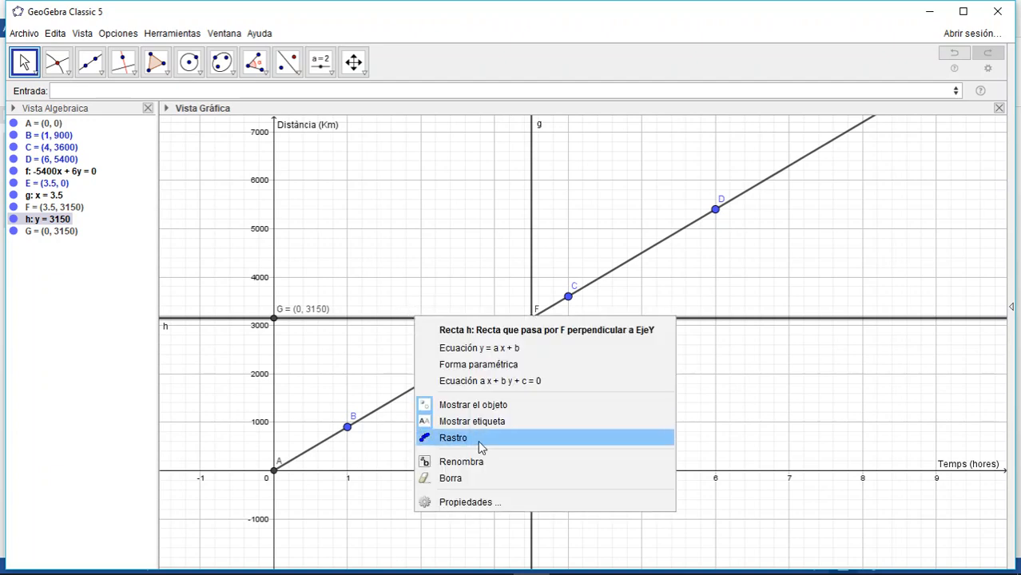
click(482, 406)
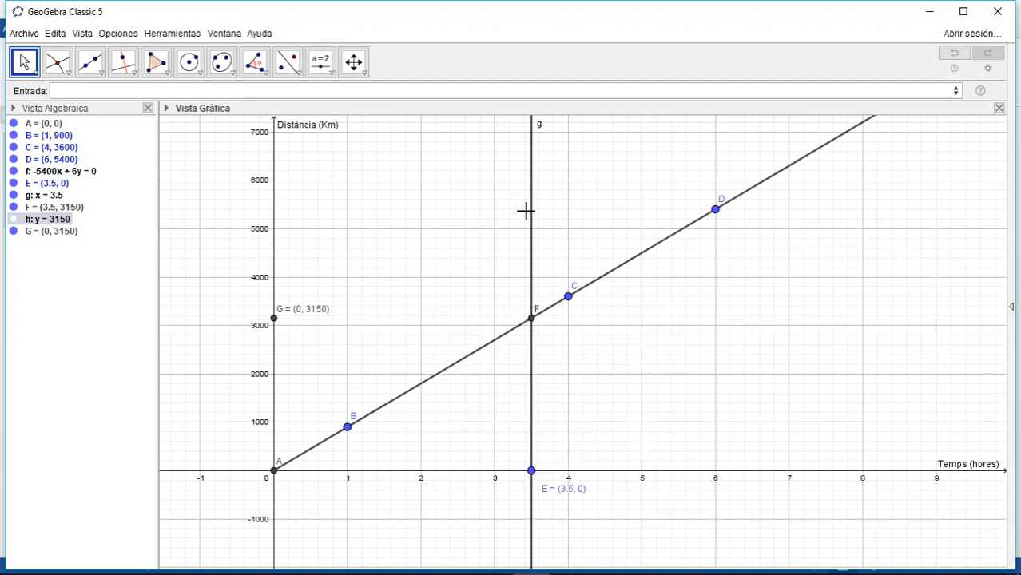
click(533, 238)
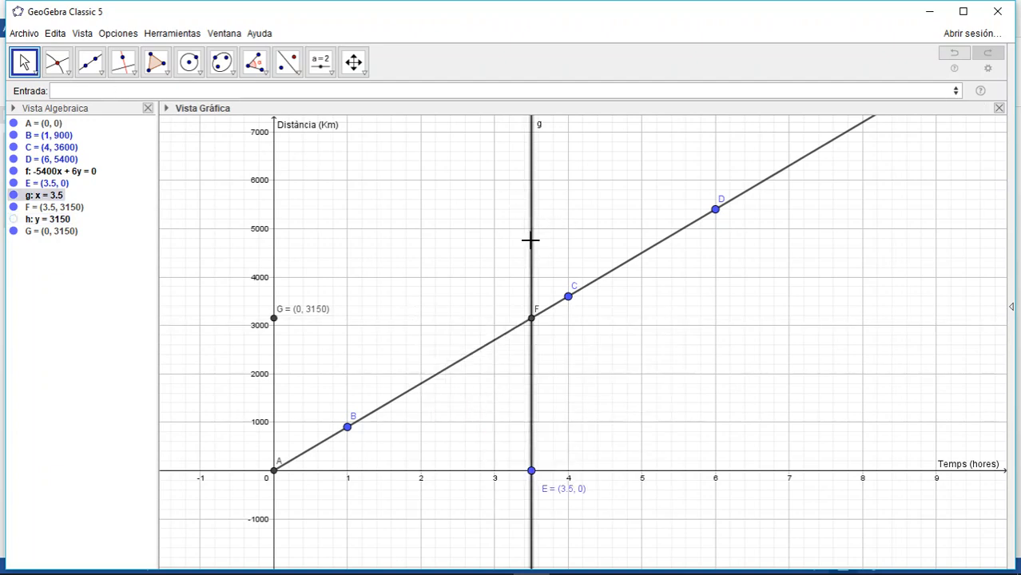
right_click(532, 240)
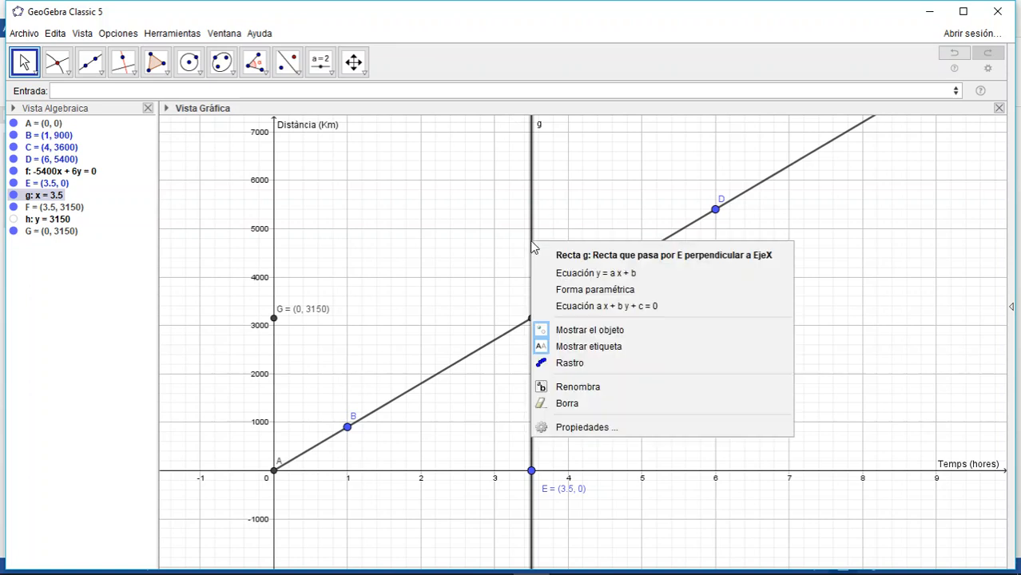
click(577, 333)
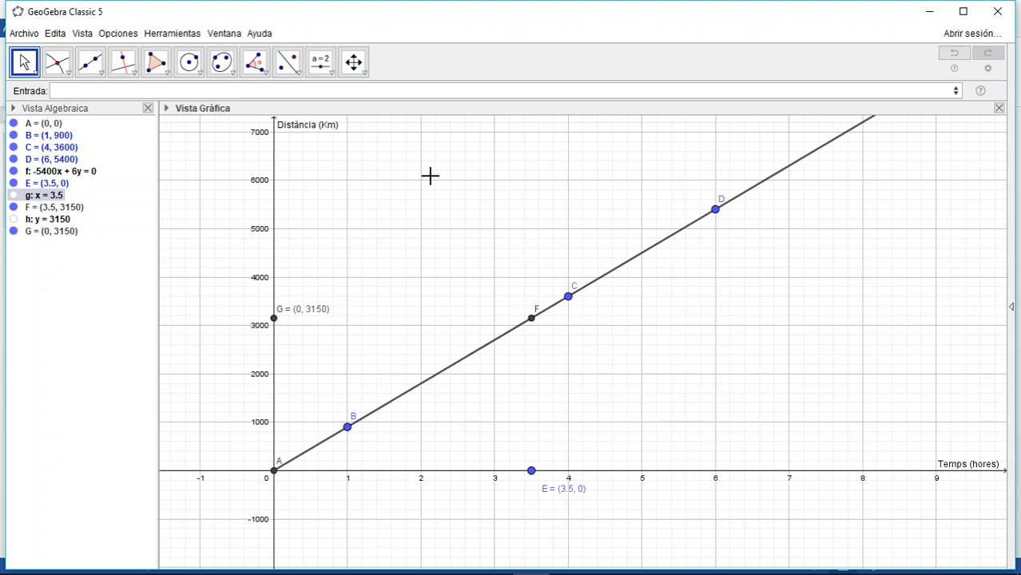
Draw dotted segments (Segmento) from G to F and from F to E.
click(102, 75)
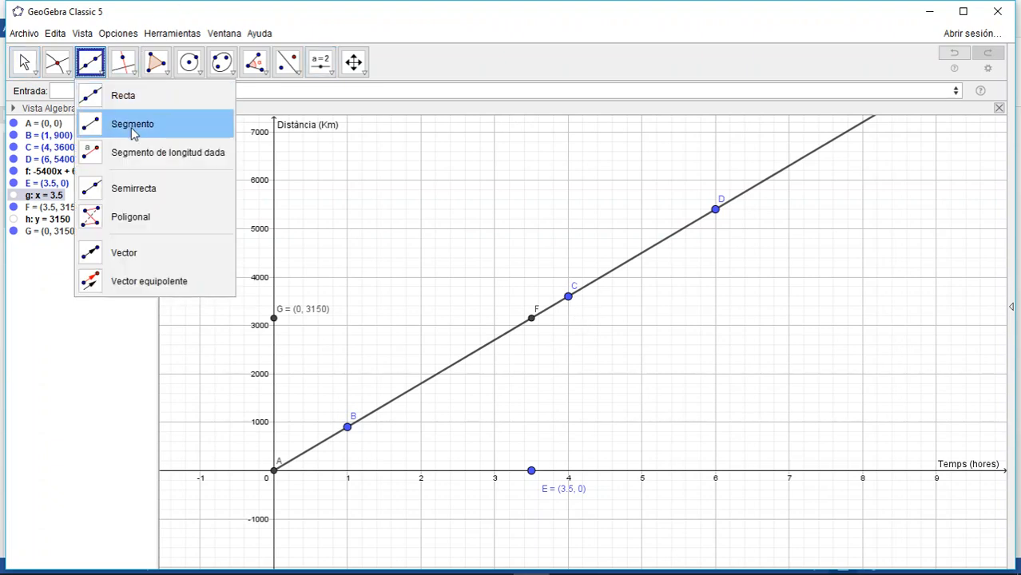
click(134, 126)
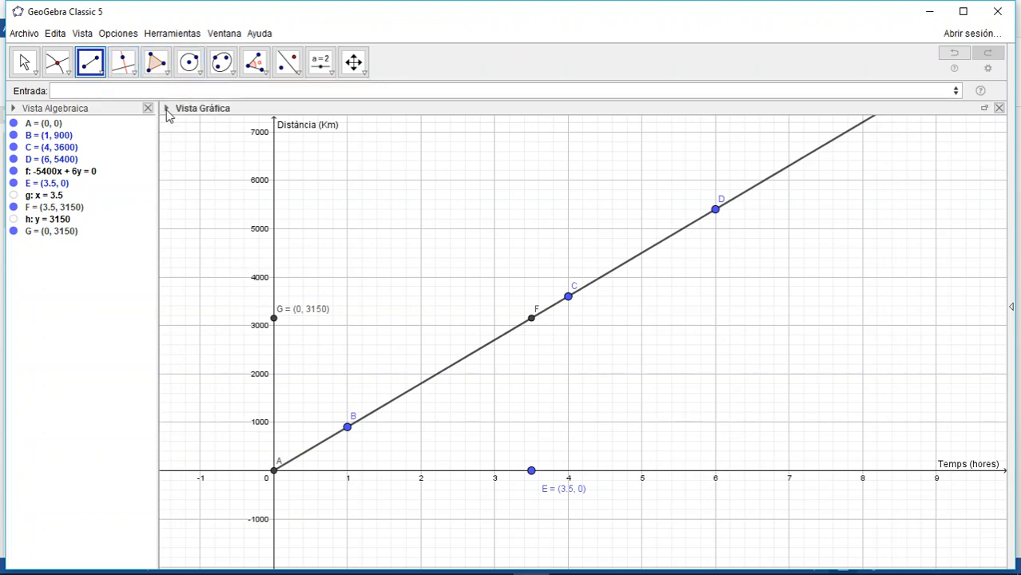
click(167, 108)
click(261, 125)
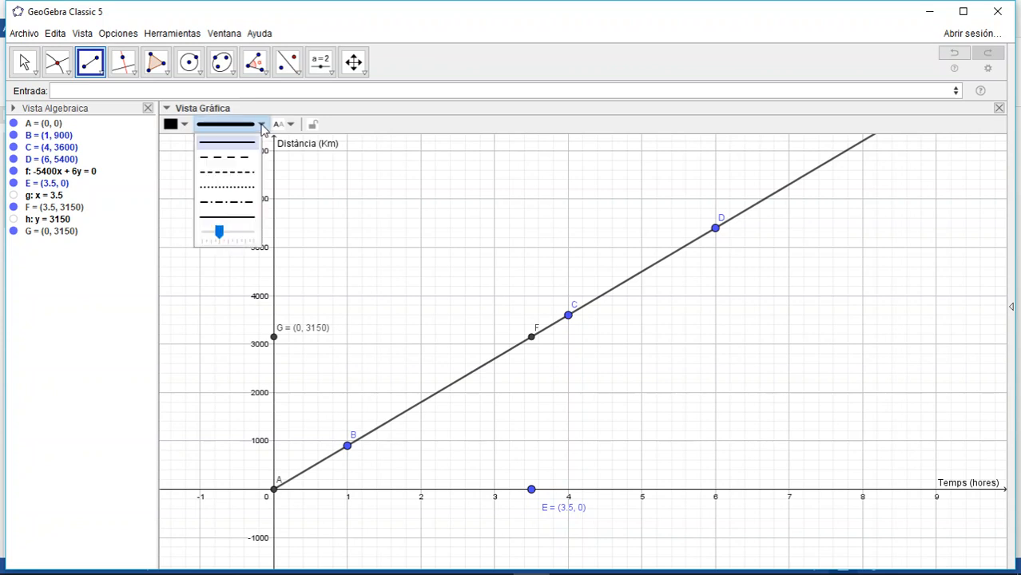
click(241, 189)
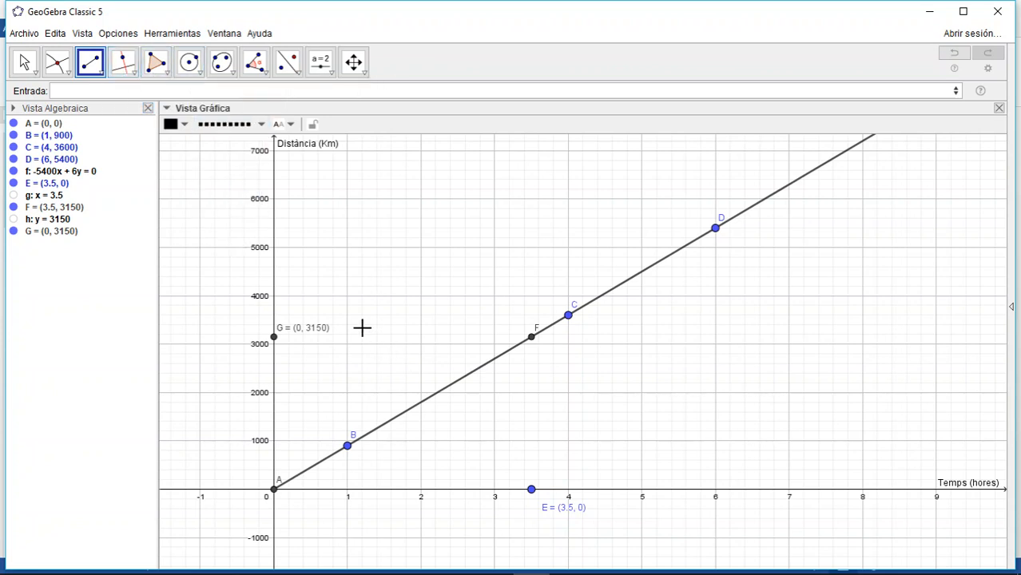
click(275, 337)
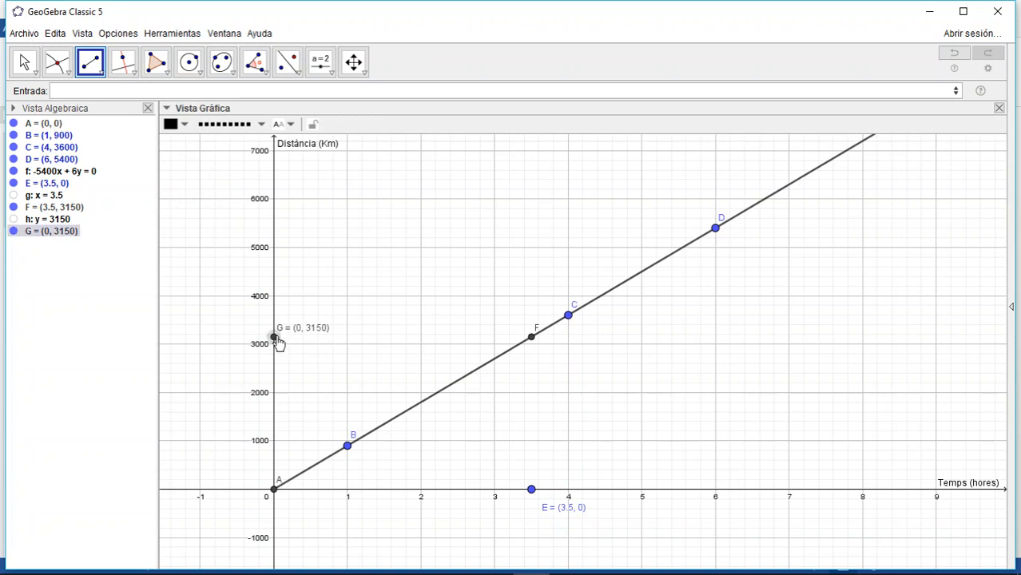
click(531, 340)
click(532, 340)
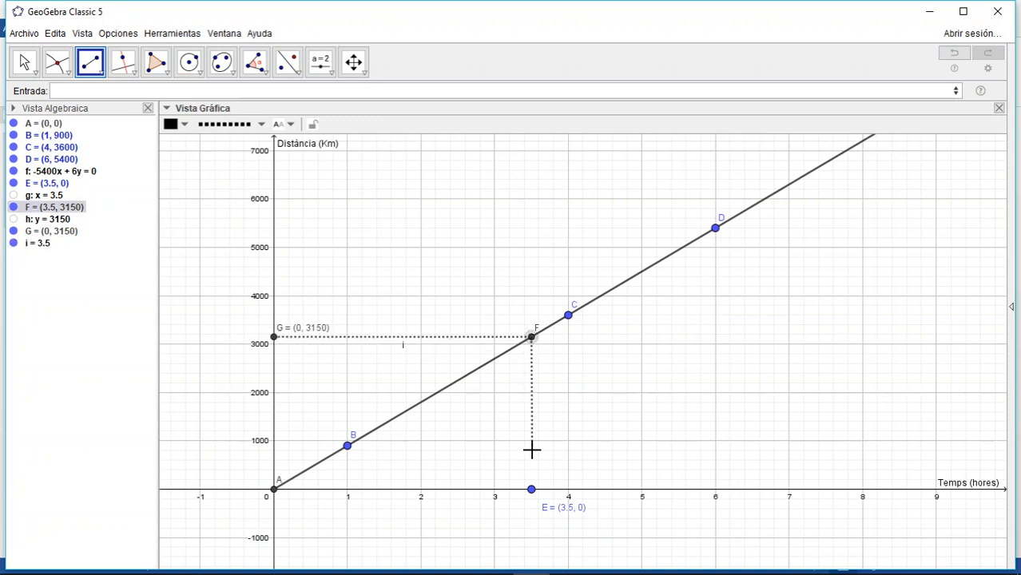
click(532, 489)
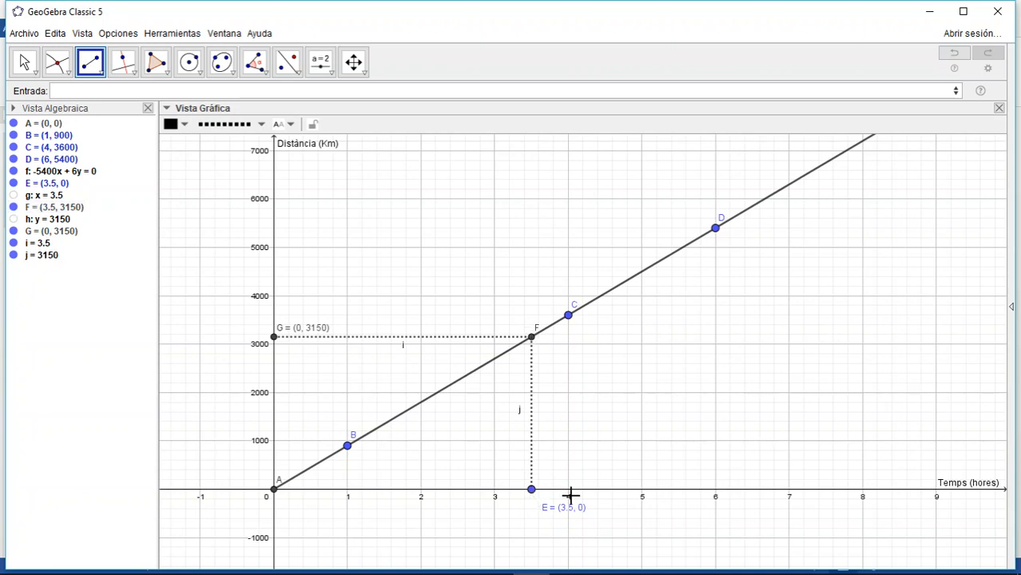
Set the label of point F to show name and value (Nombre y valor).
click(24, 62)
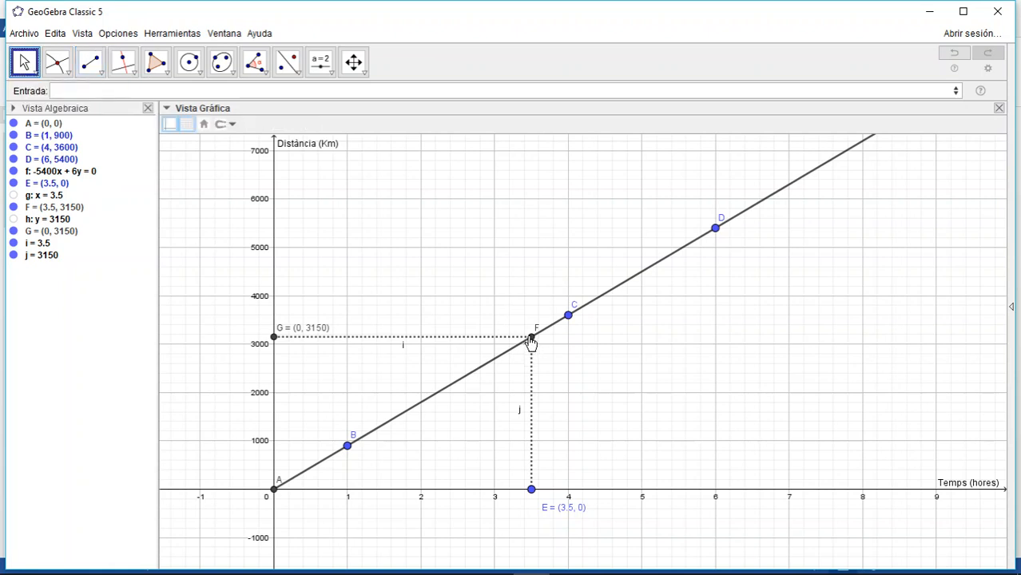
click(531, 339)
right_click(532, 339)
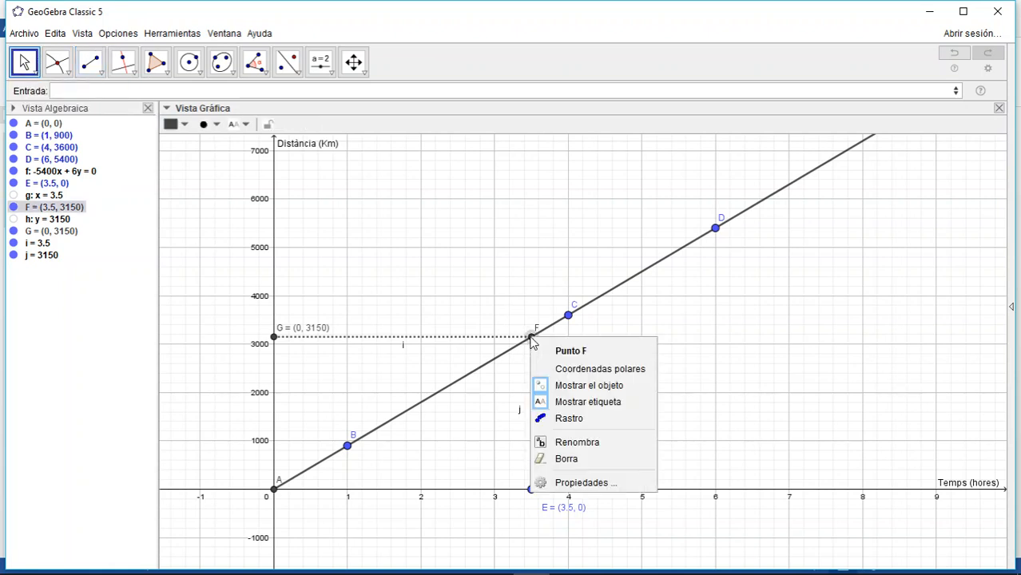
click(585, 482)
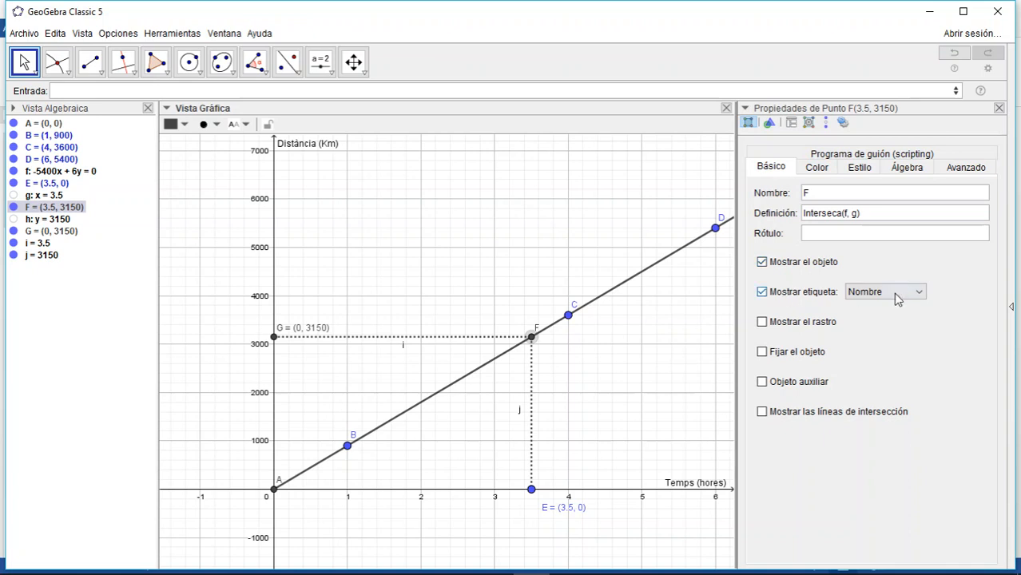
click(920, 293)
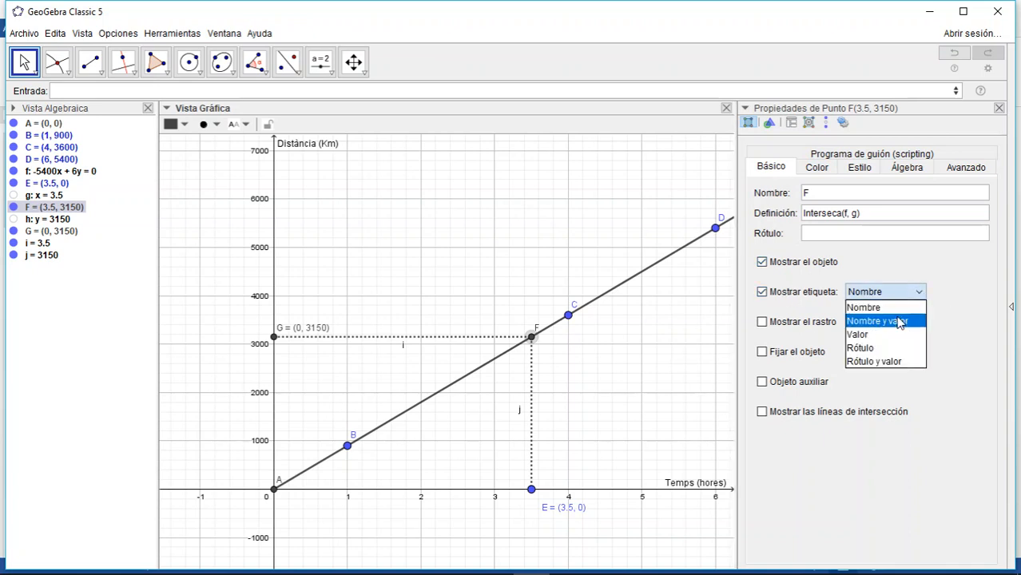
click(901, 323)
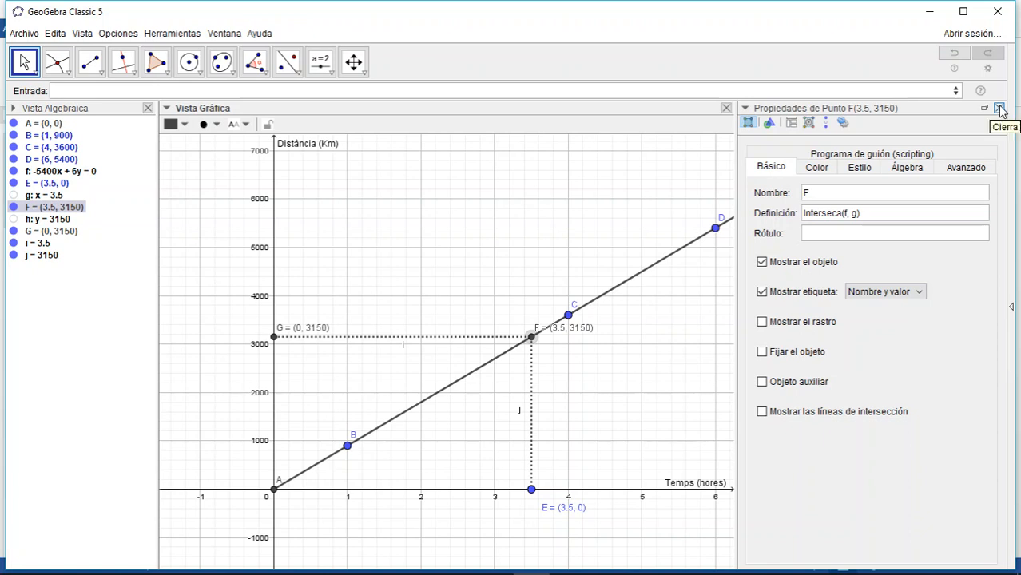
Format point F in red (#FF0000) with the filled diamond point style and a point size of 7.
click(818, 169)
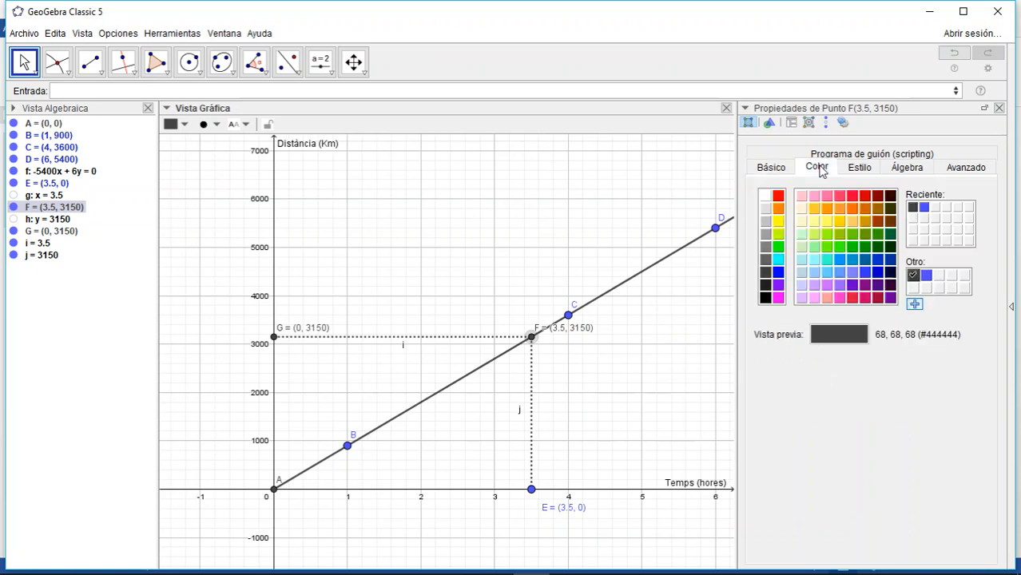
click(778, 198)
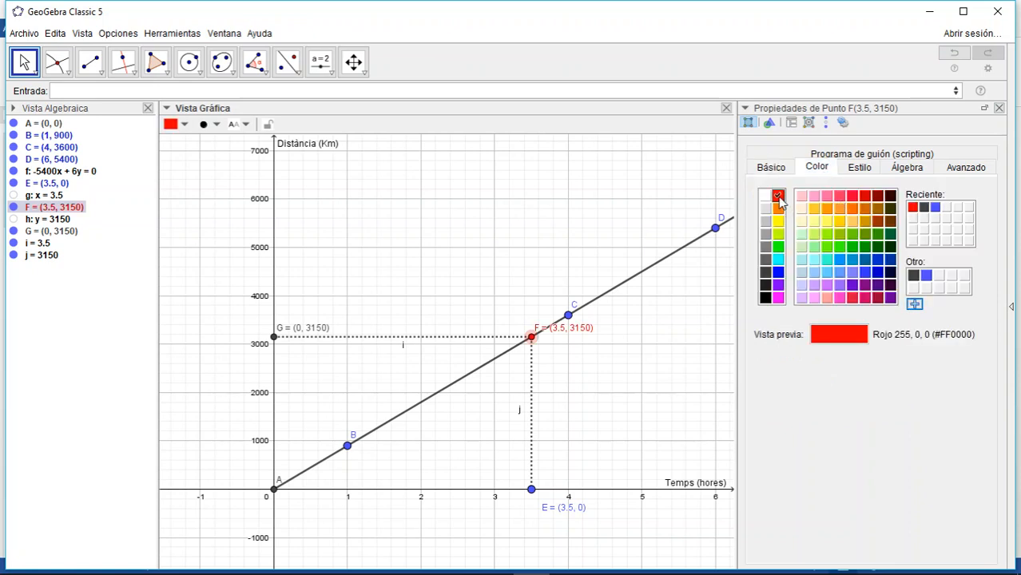
click(862, 173)
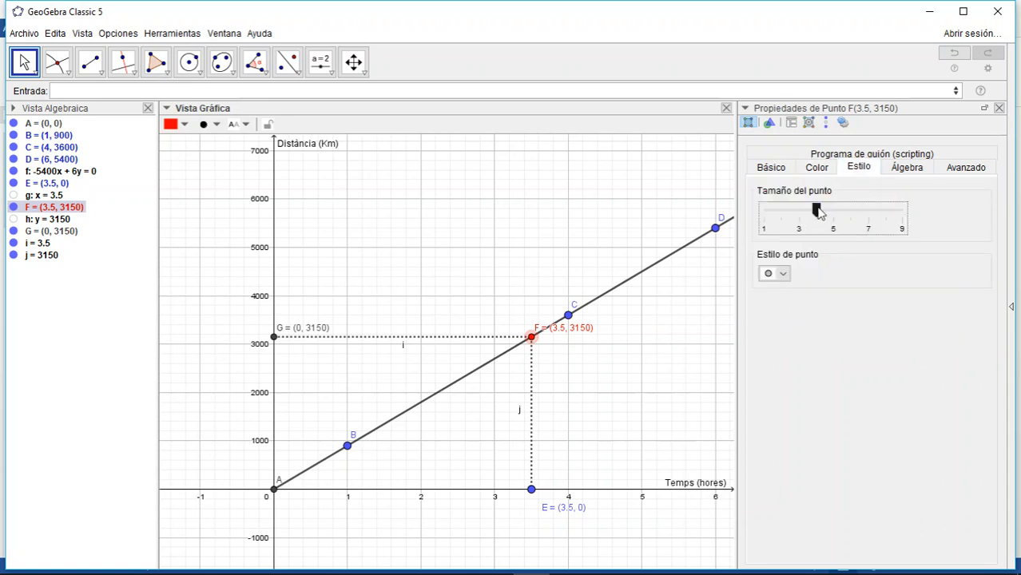
click(784, 276)
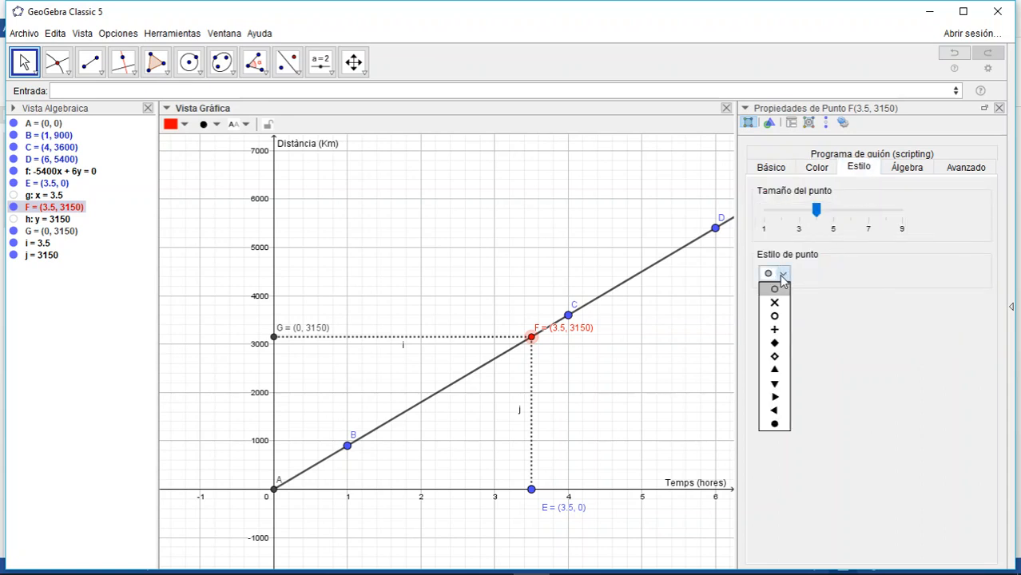
click(776, 350)
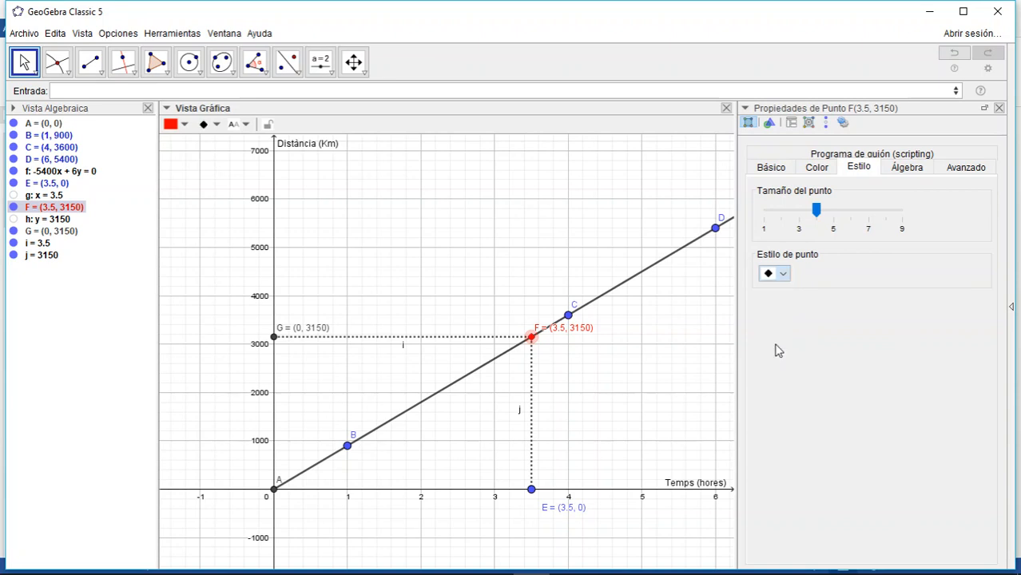
click(818, 213)
drag(821, 215, 869, 212)
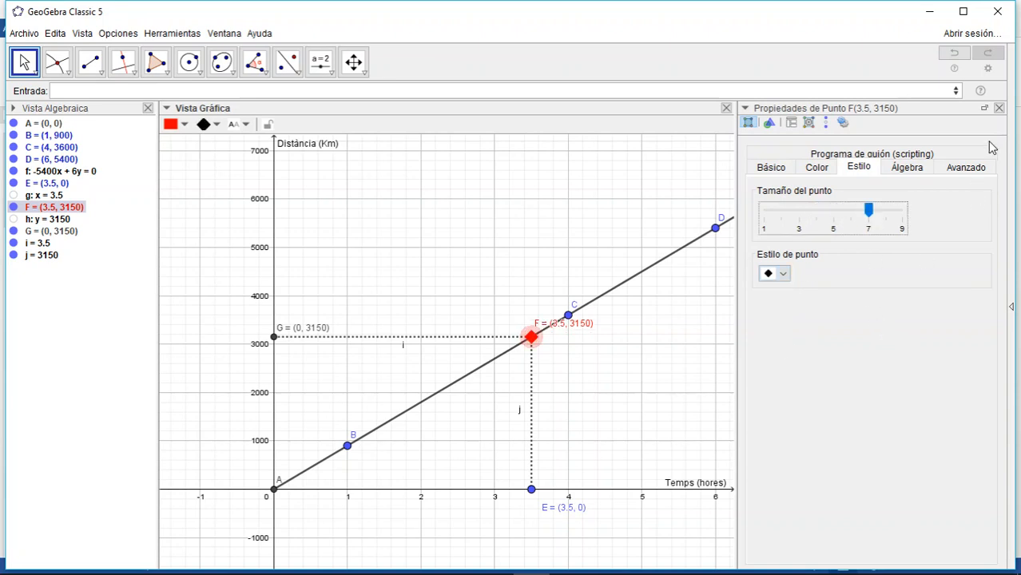
click(1000, 109)
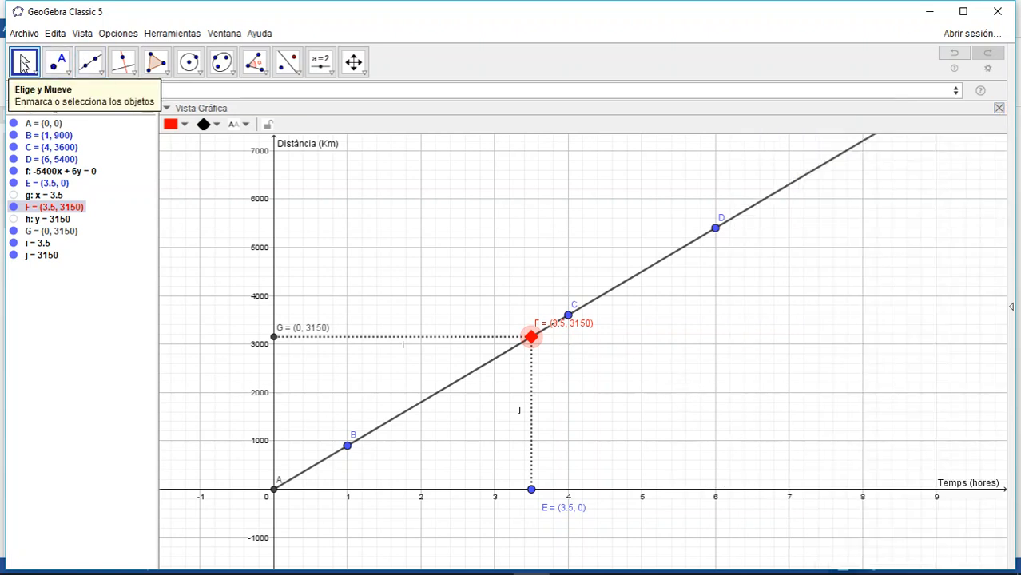
click(685, 357)
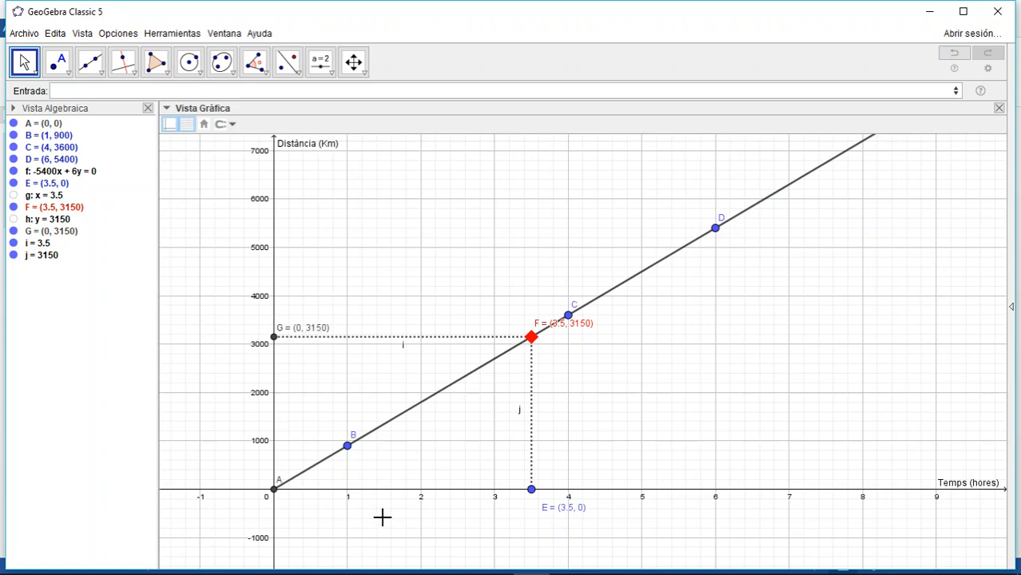
Check question b in the Word exercise, return to GeoGebra and plot the point (0, 4860) on the distance axis.
mouse_move(324, 561)
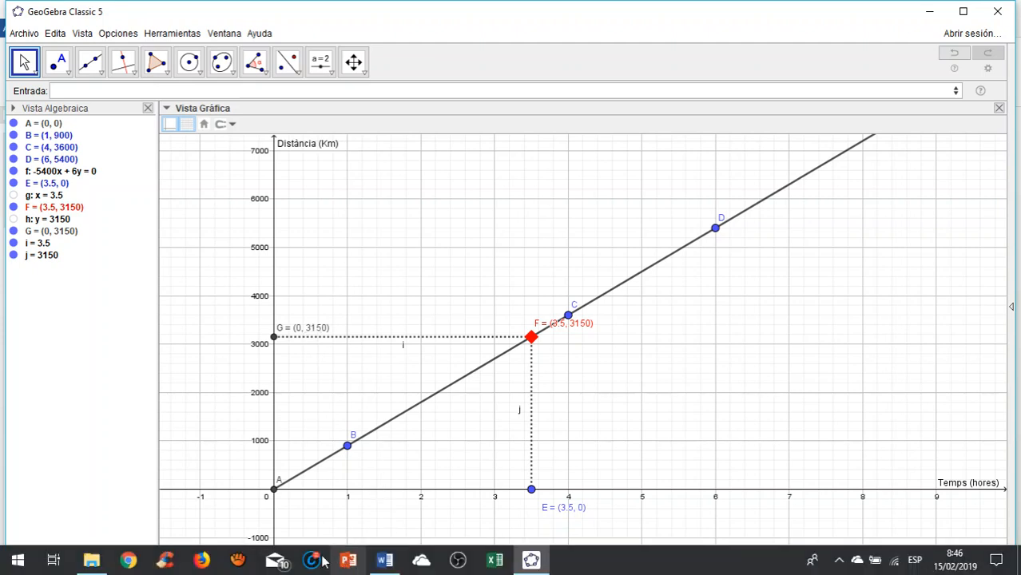
click(386, 561)
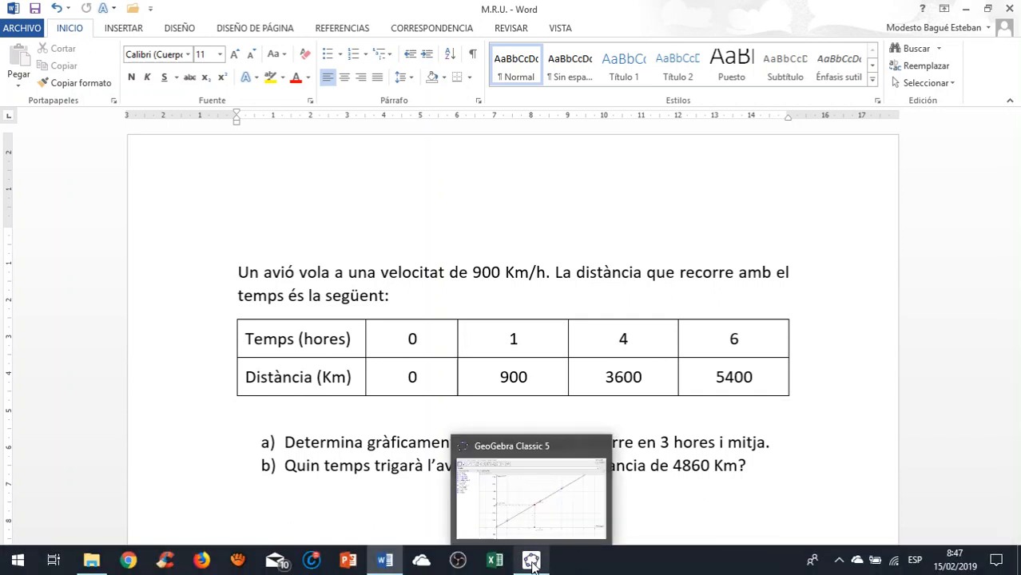
click(532, 562)
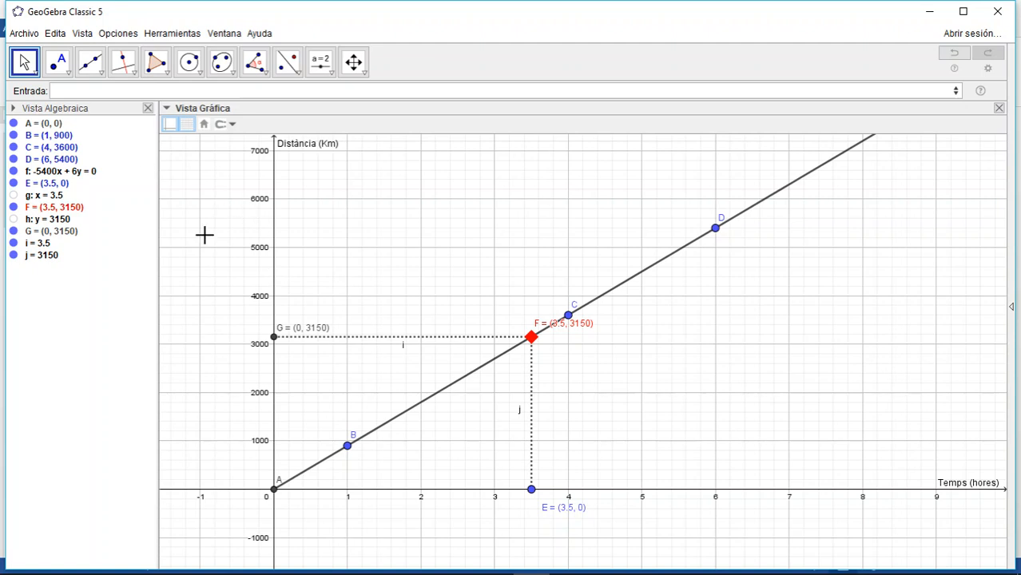
click(74, 90)
text((0,4860)
key(Return)
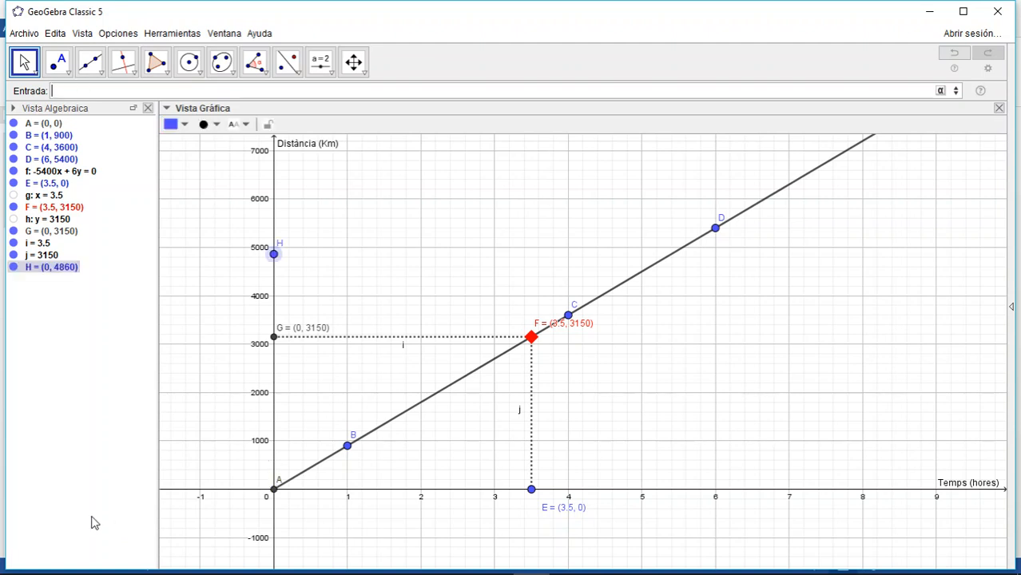
Set the label of point H on the distance axis to show name and value (Nombre y valor).
right_click(274, 256)
click(324, 402)
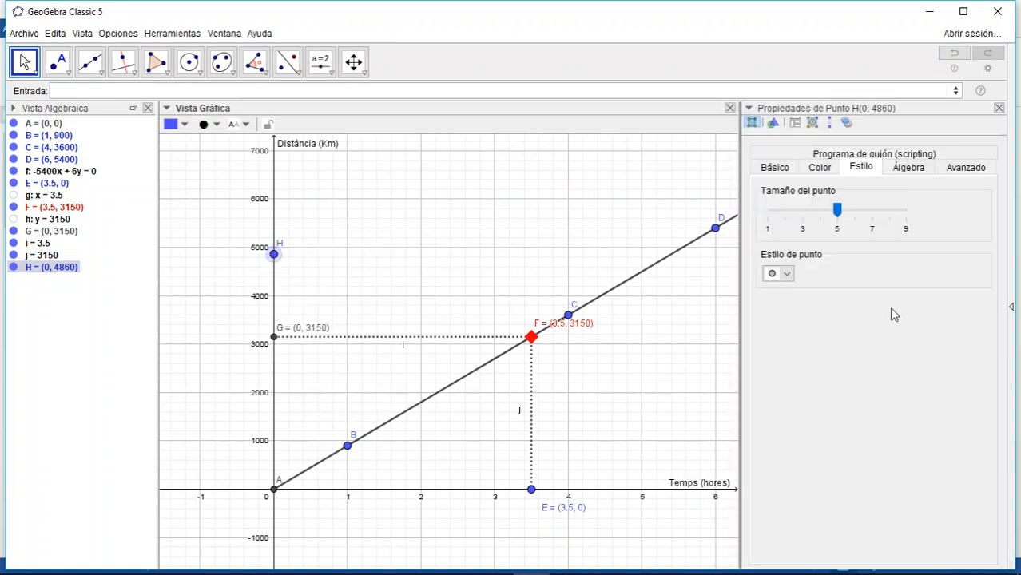
click(775, 168)
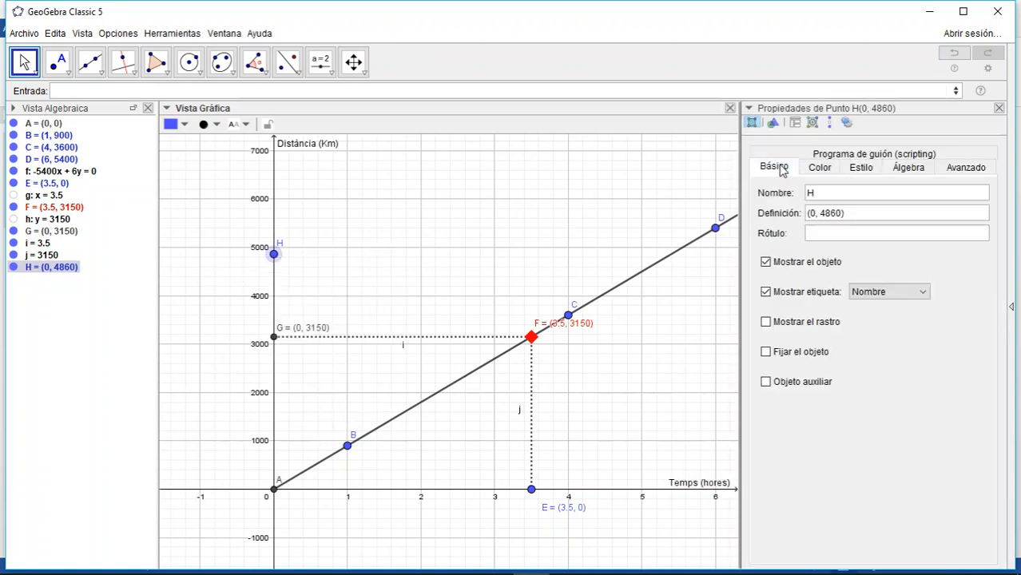
click(922, 292)
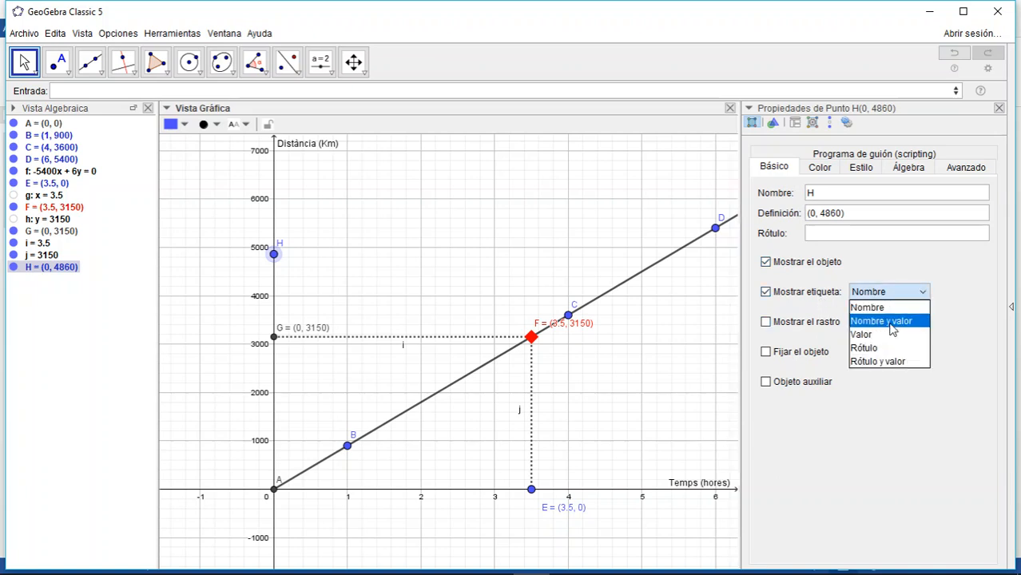
click(892, 321)
click(1000, 108)
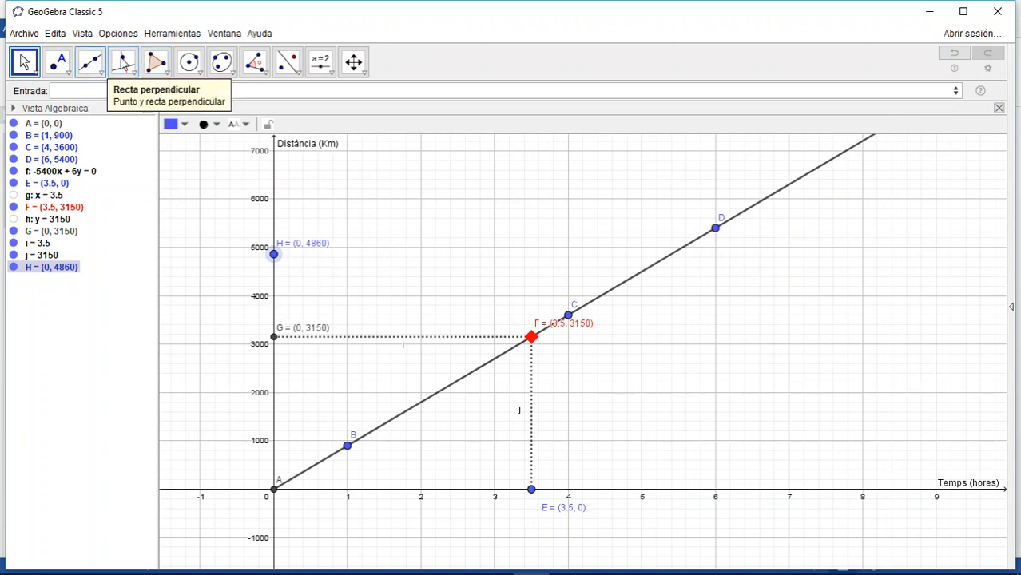
Draw a line perpendicular (Recta perpendicular) to the distance axis through point H.
click(132, 69)
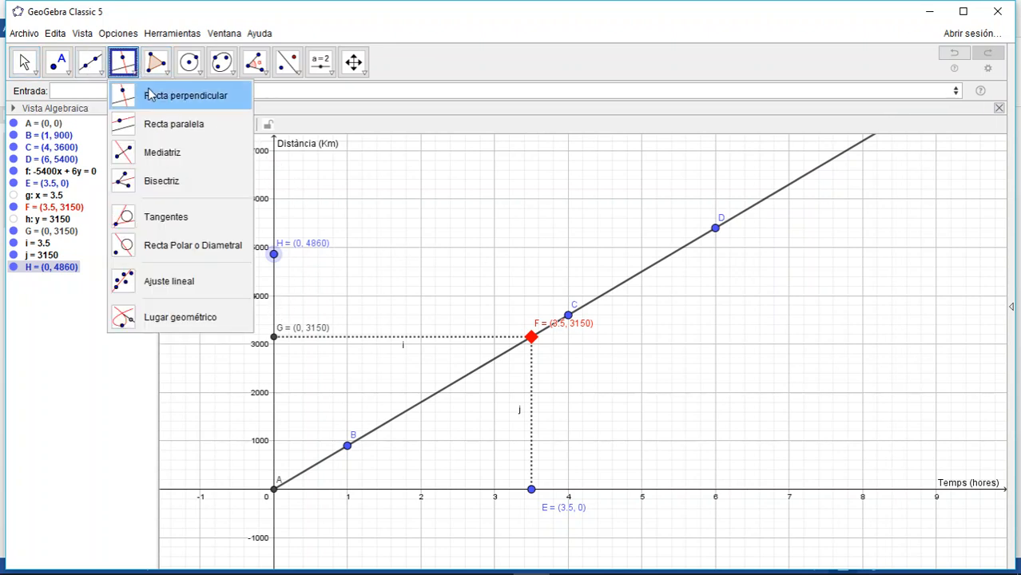
click(156, 98)
click(274, 229)
click(274, 254)
click(275, 255)
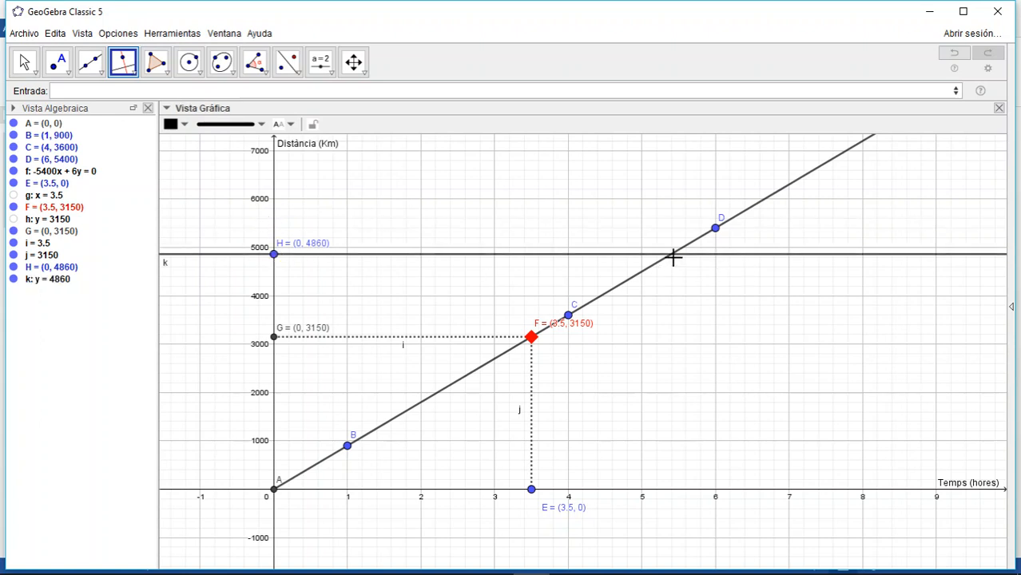
Mark the intersection (Intersección) of the distance-time line f with the horizontal line k through H.
click(58, 66)
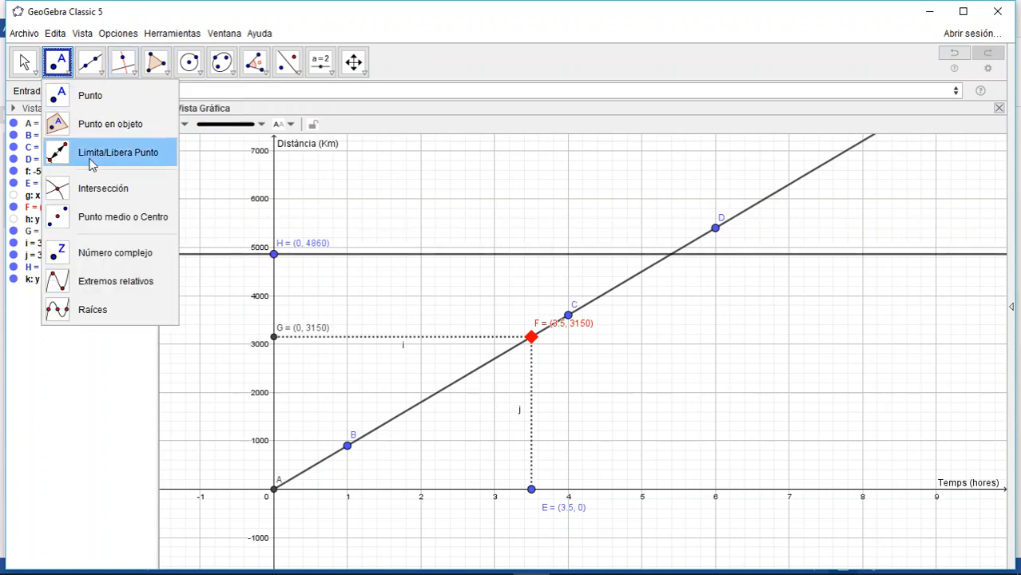
click(102, 190)
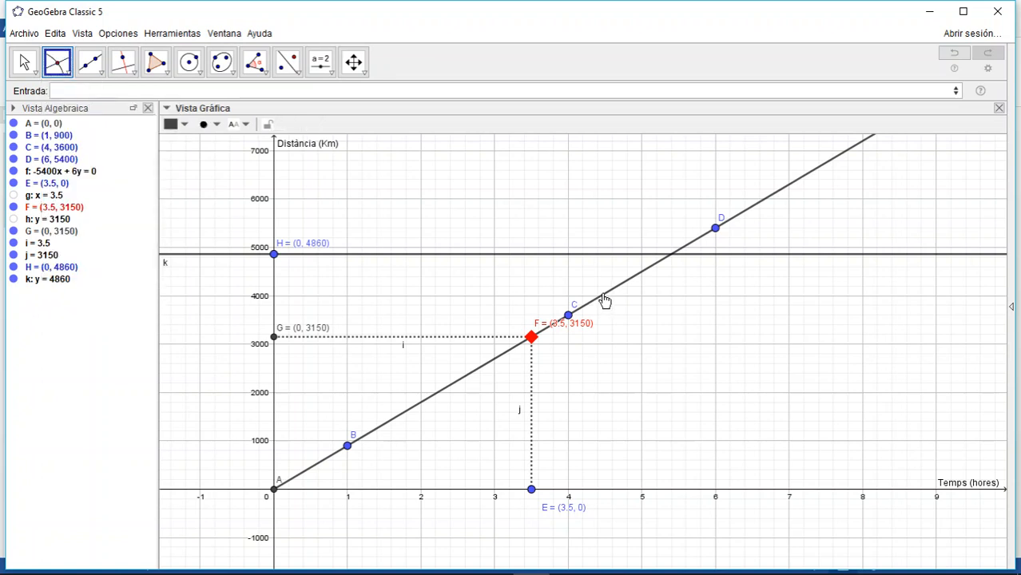
click(604, 297)
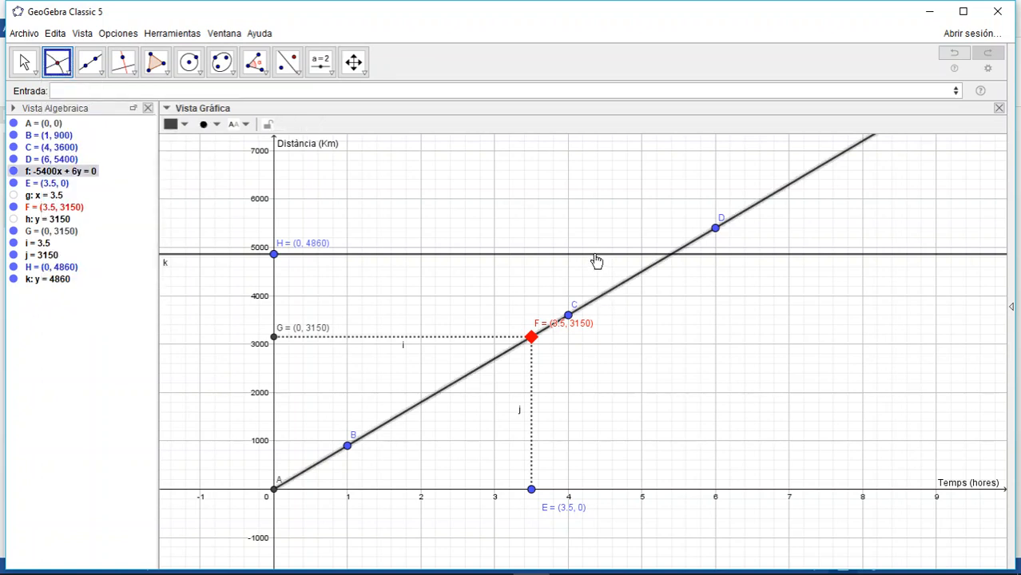
click(595, 260)
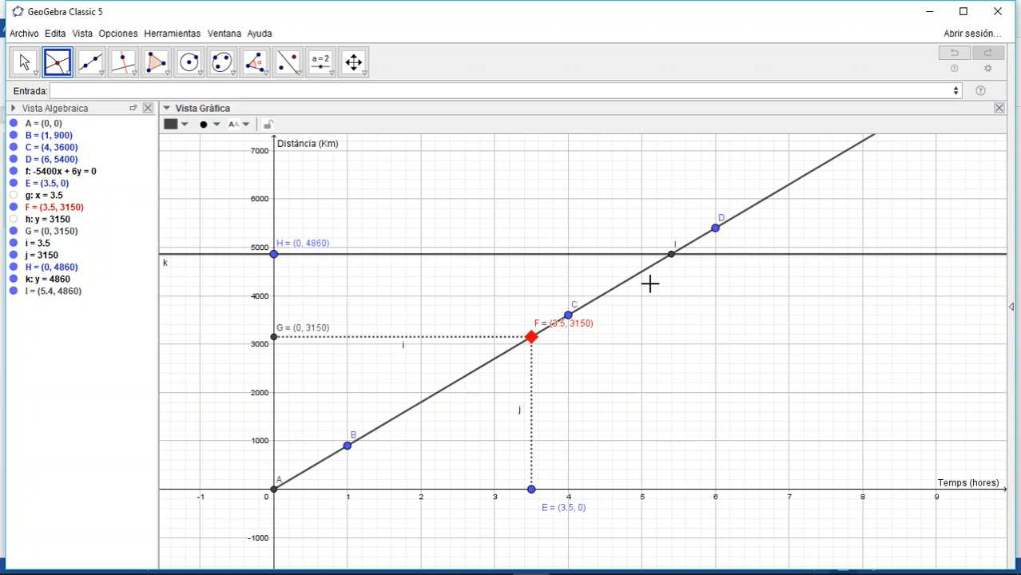
Draw a line perpendicular to the time axis through point I and mark its intersection with that axis.
click(123, 64)
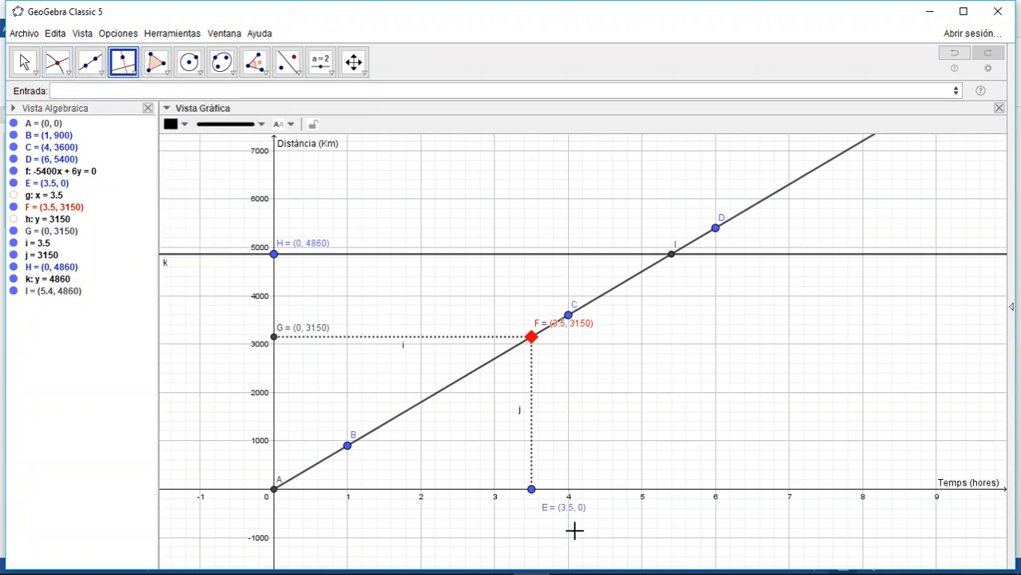
click(620, 494)
click(672, 256)
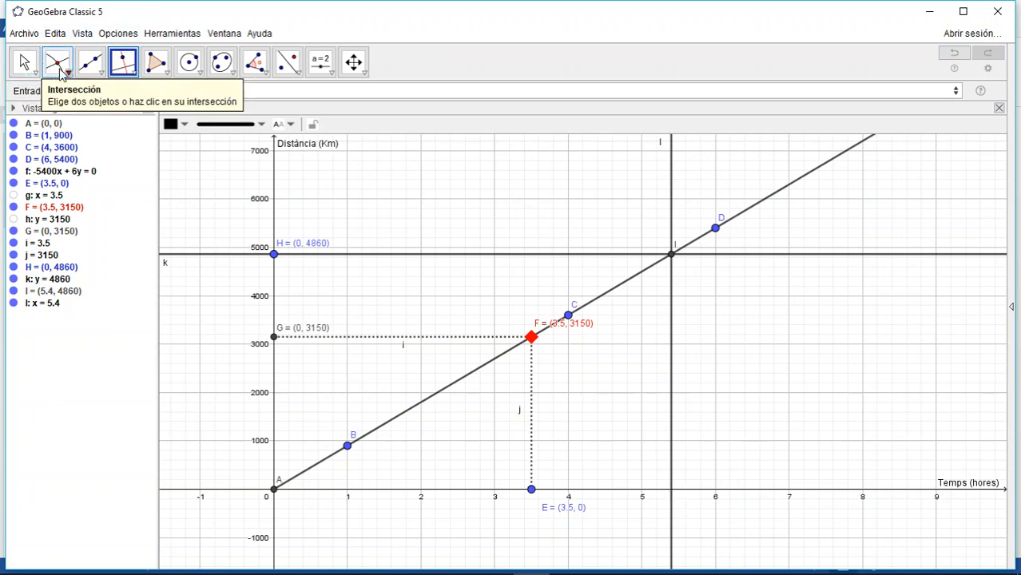
click(58, 64)
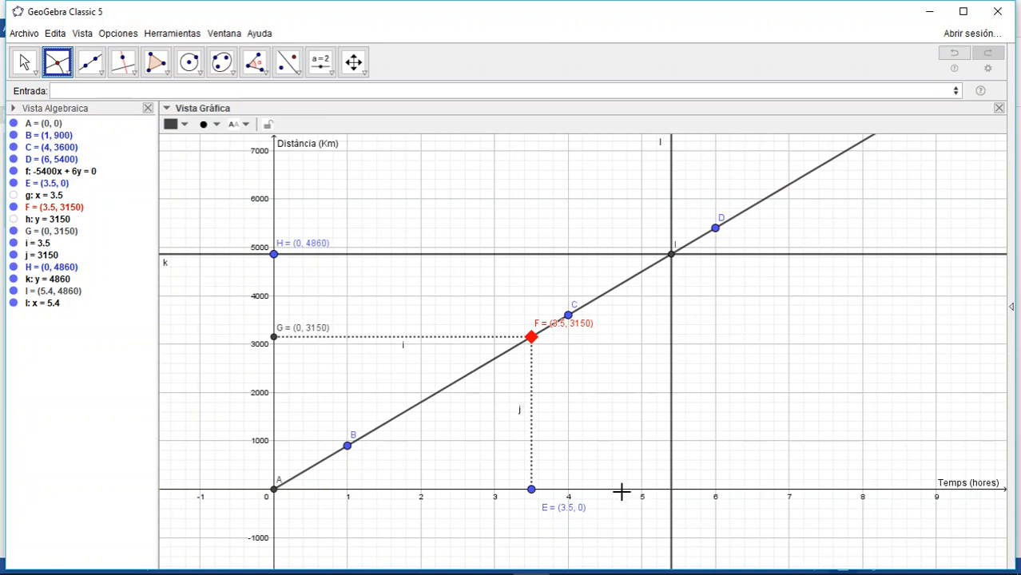
click(673, 486)
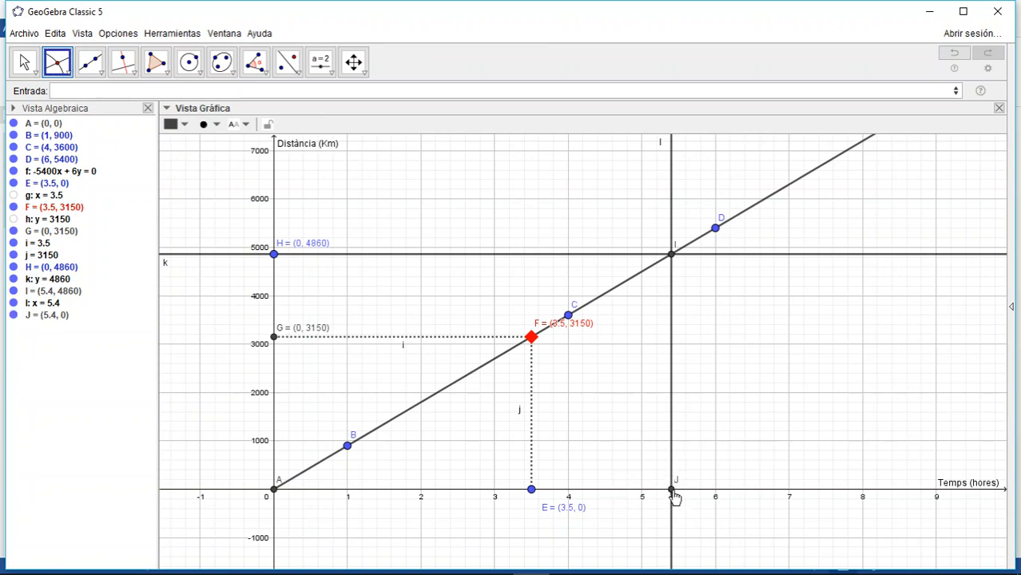
Set the label of point J on the time axis to show name and value (Nombre y valor).
right_click(674, 491)
click(723, 565)
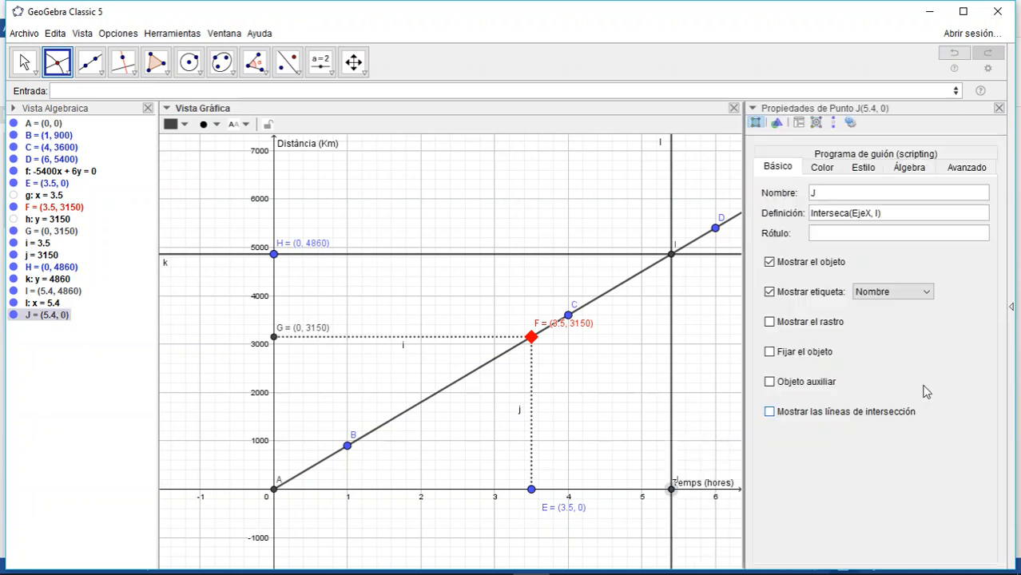
click(928, 294)
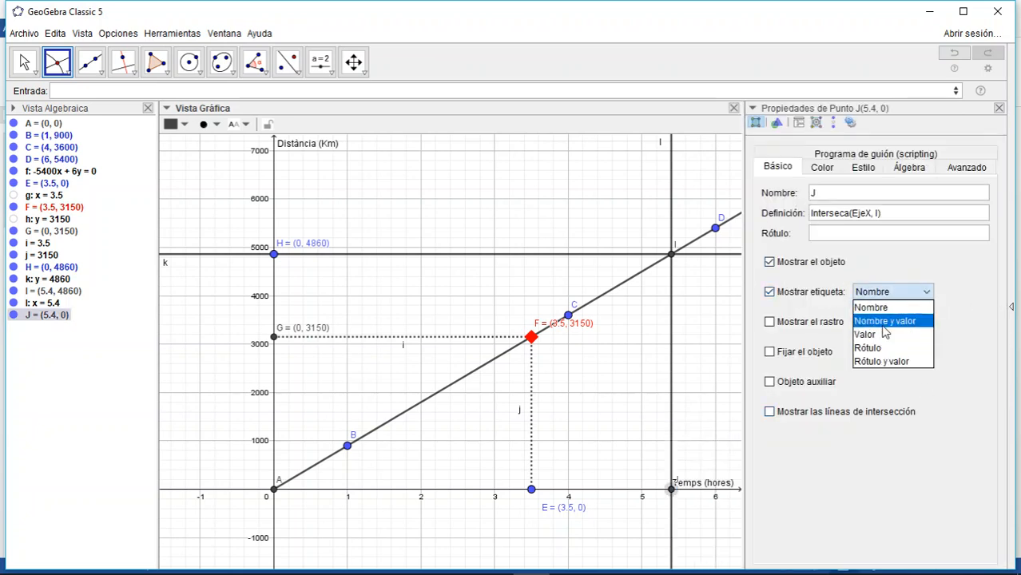
click(883, 323)
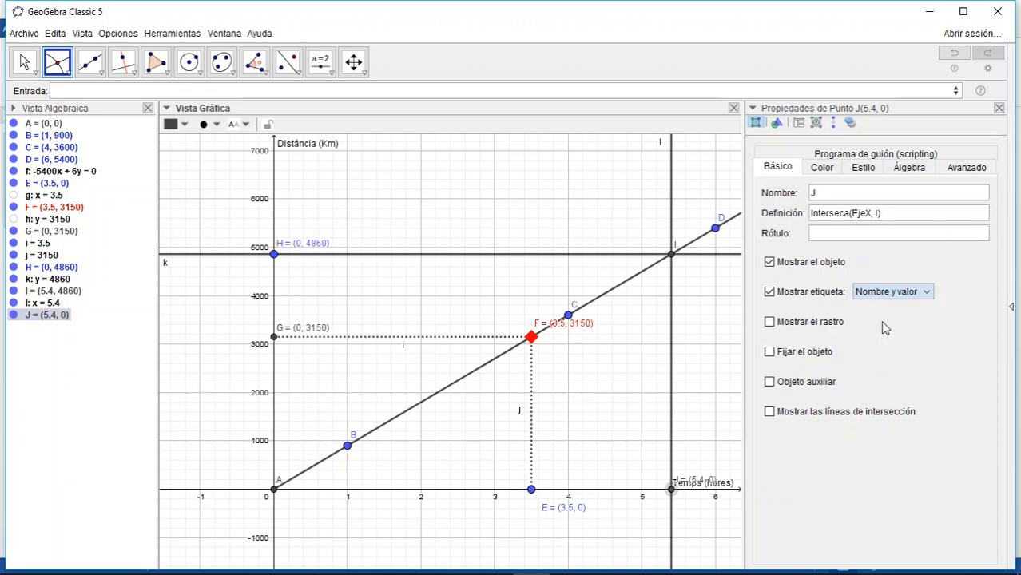
click(998, 108)
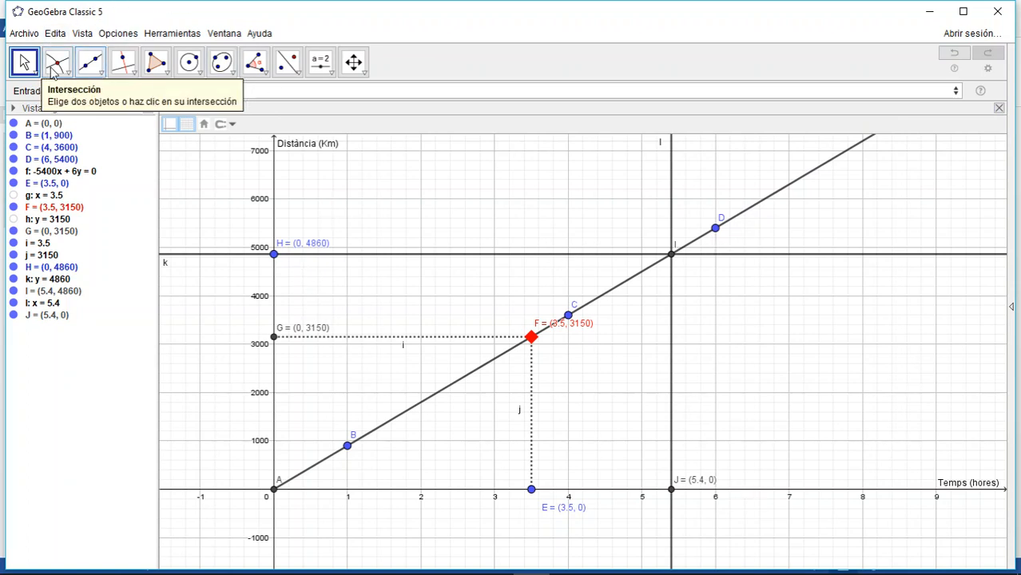
Hide the two perpendicular lines that pass through point I, keeping the points.
click(27, 70)
click(509, 258)
right_click(508, 256)
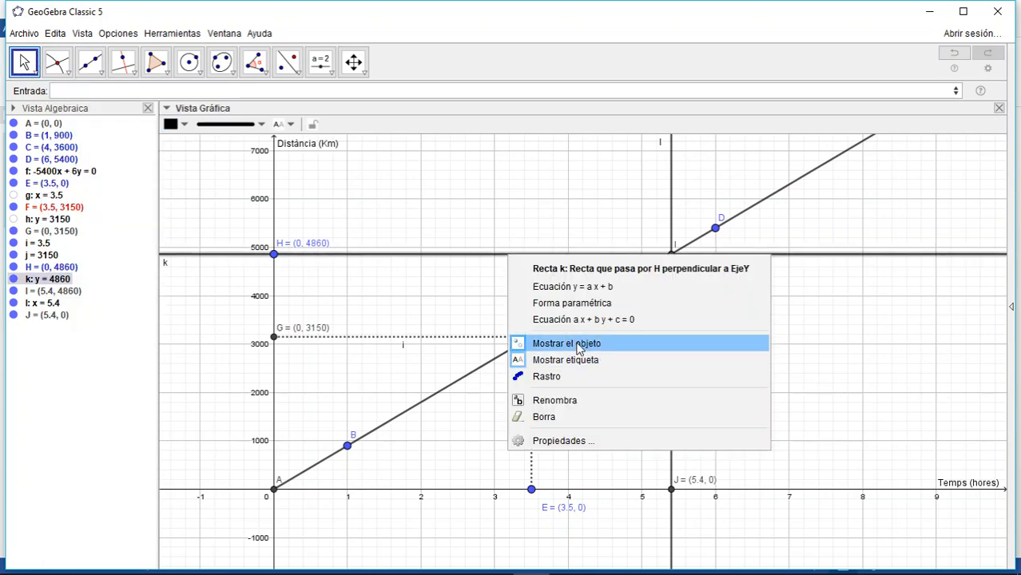
click(578, 344)
right_click(673, 370)
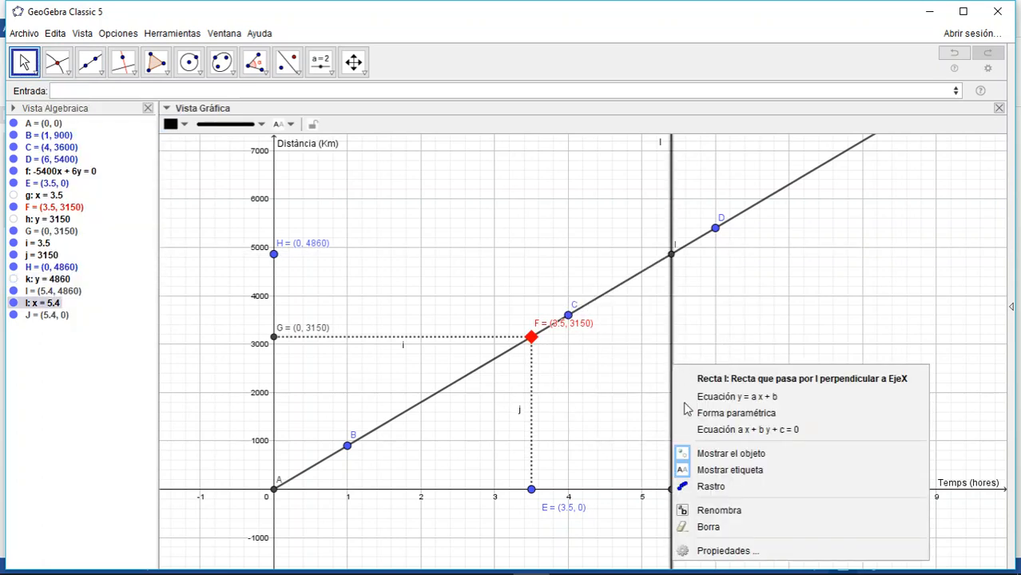
click(738, 456)
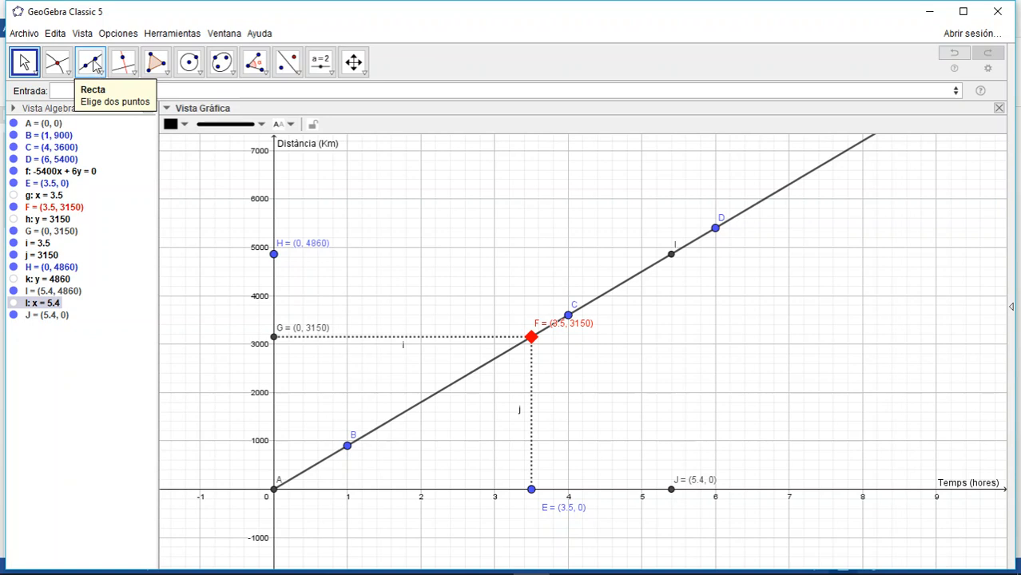
Draw dotted segments (Segmento) from H to I and from I to J.
click(97, 72)
click(96, 72)
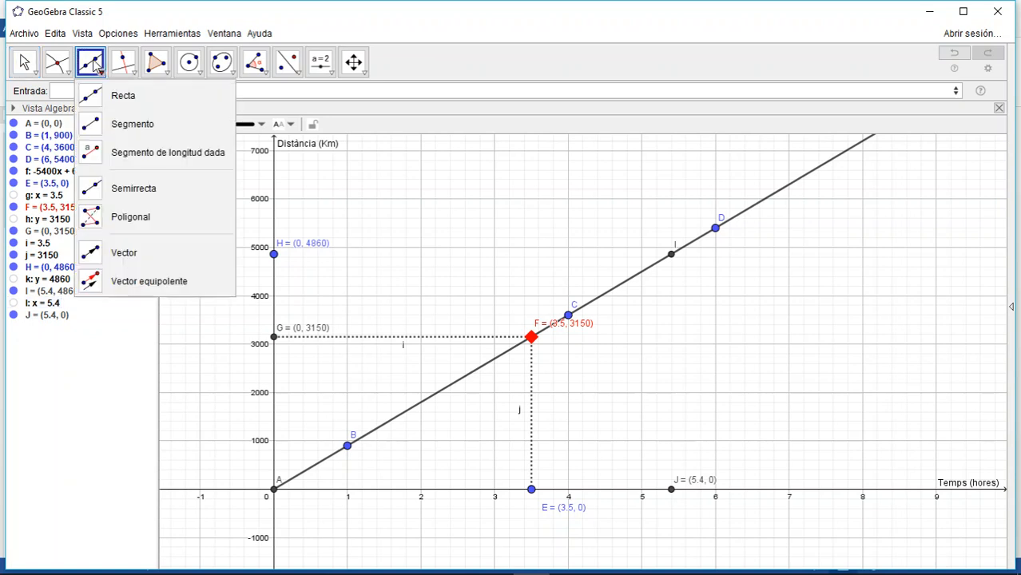
click(131, 126)
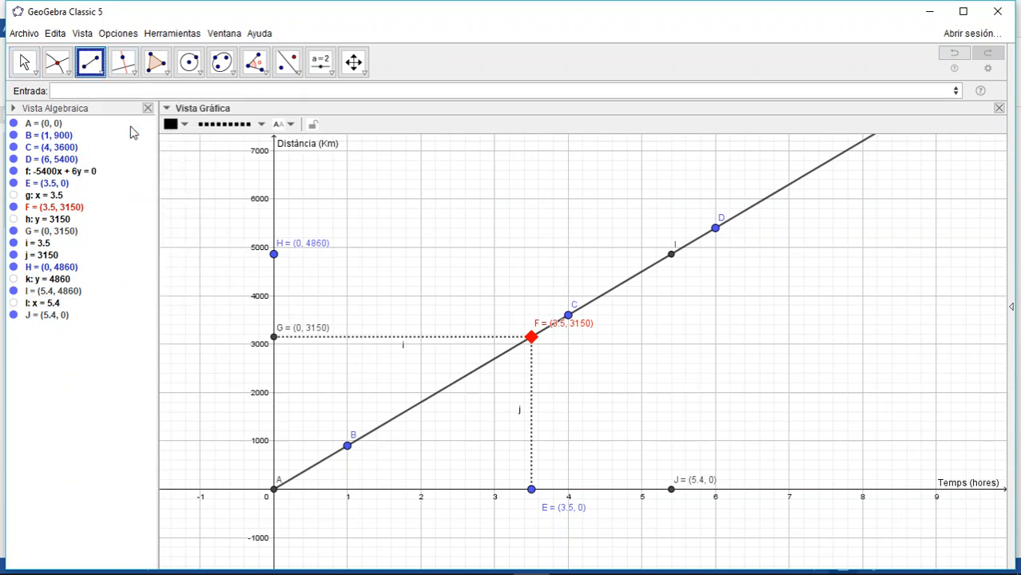
click(275, 256)
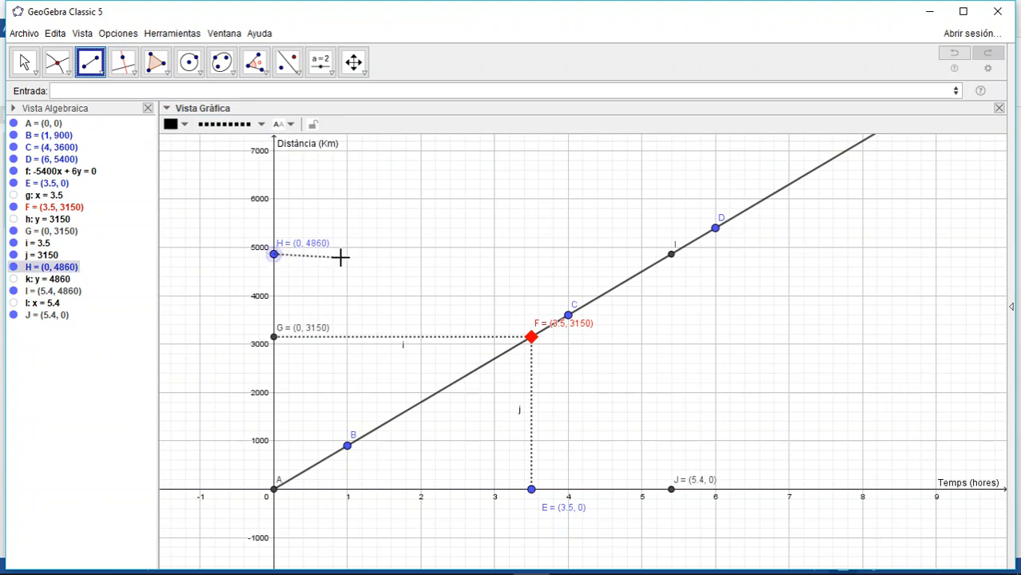
click(671, 255)
click(672, 255)
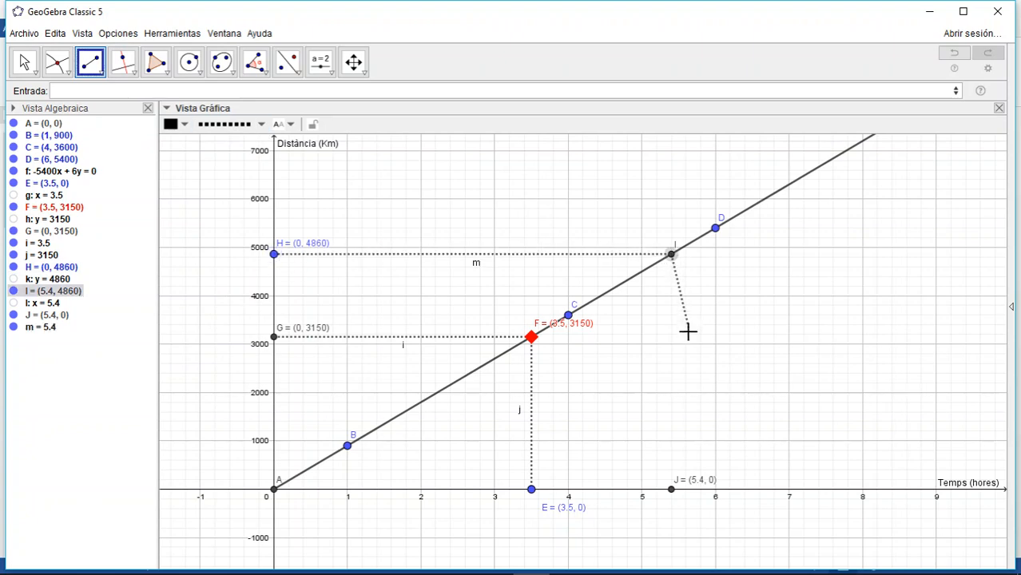
click(673, 491)
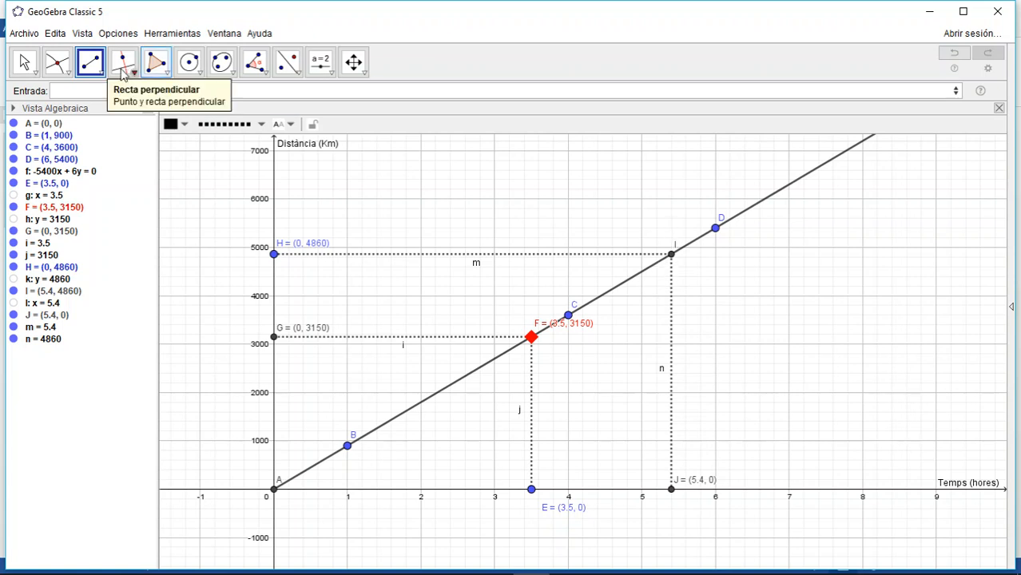
Set the label of point I on the distance-time line to show name and value (Nombre y valor).
click(24, 63)
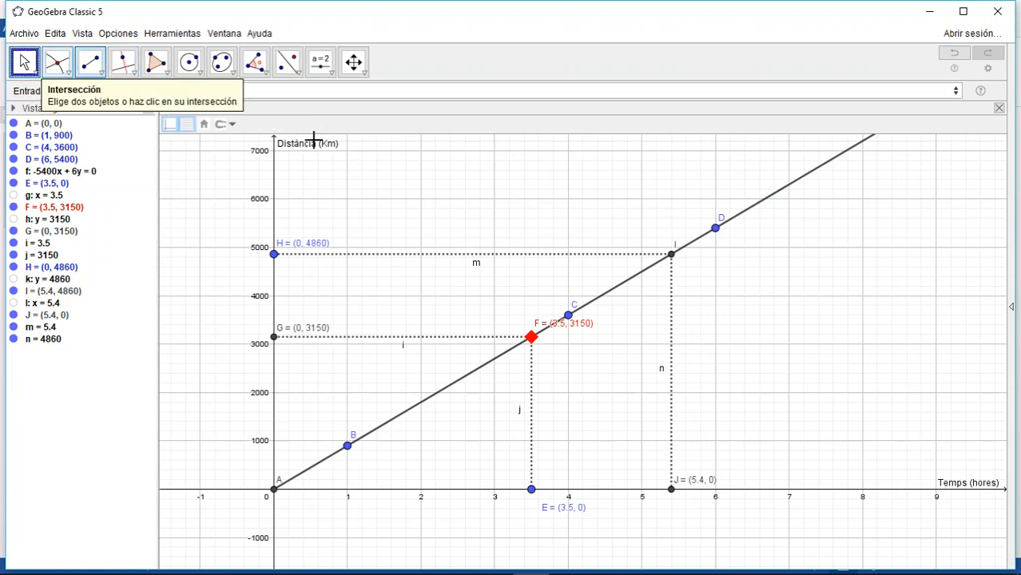
right_click(673, 256)
click(725, 400)
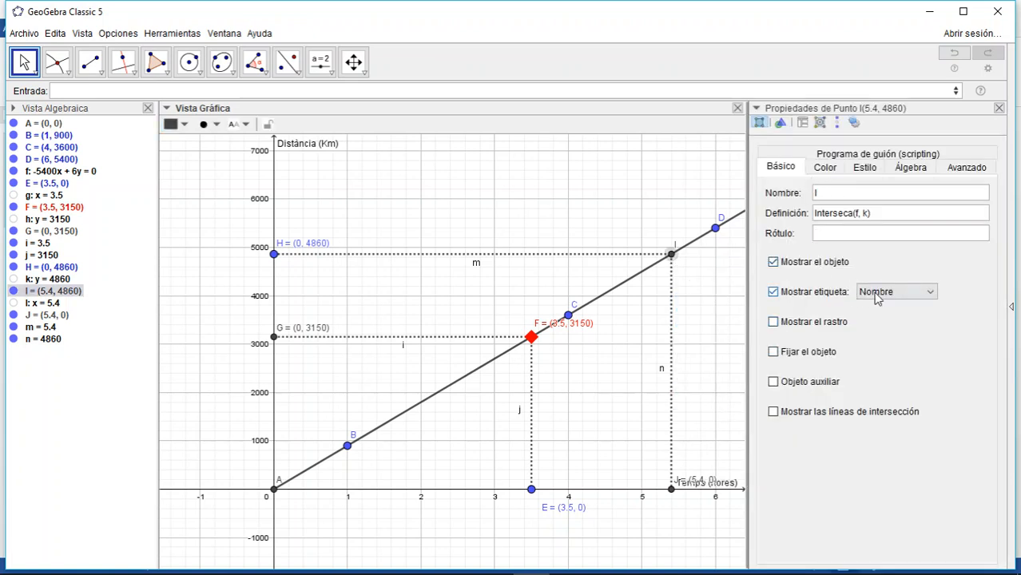
click(930, 293)
click(892, 323)
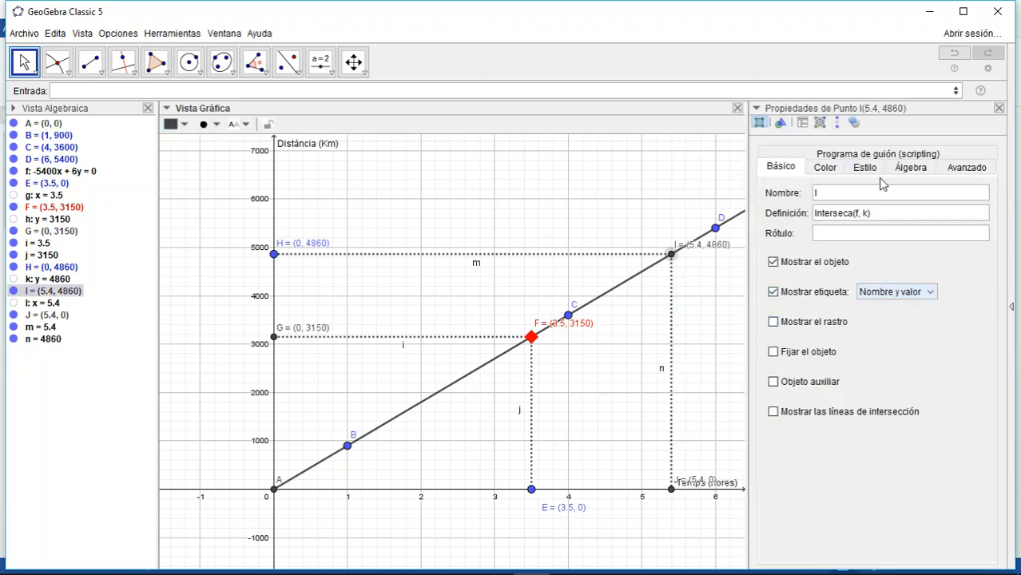
Format point I in red (#FF0000) with the filled diamond style and size 7, and move its label clear of the line.
click(824, 167)
click(789, 197)
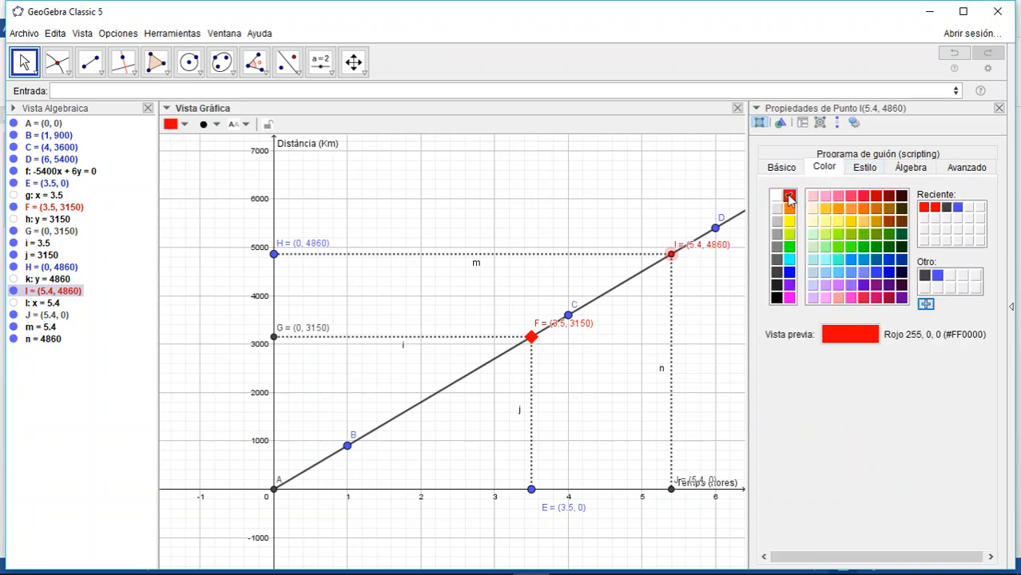
click(865, 170)
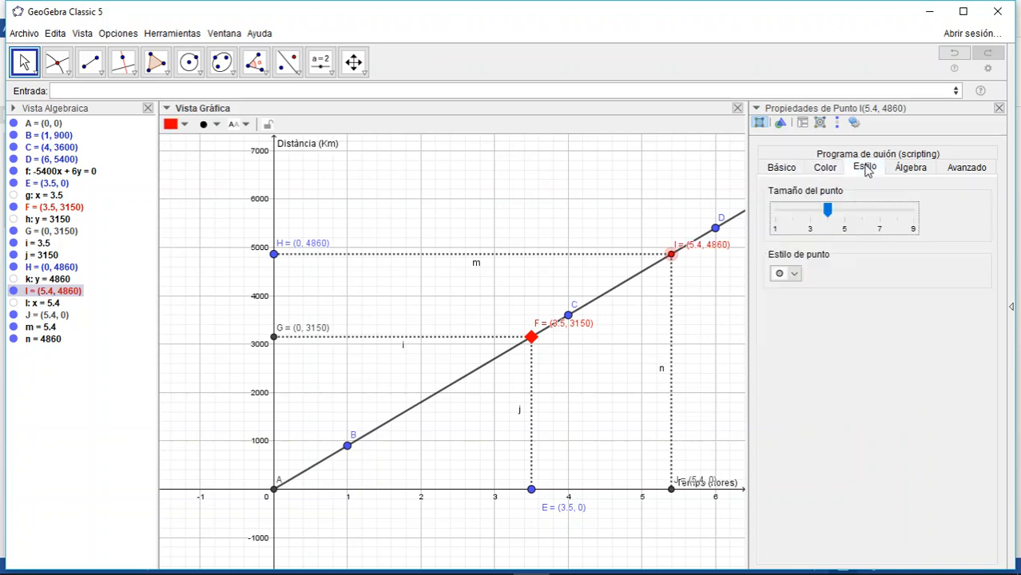
click(794, 273)
click(789, 344)
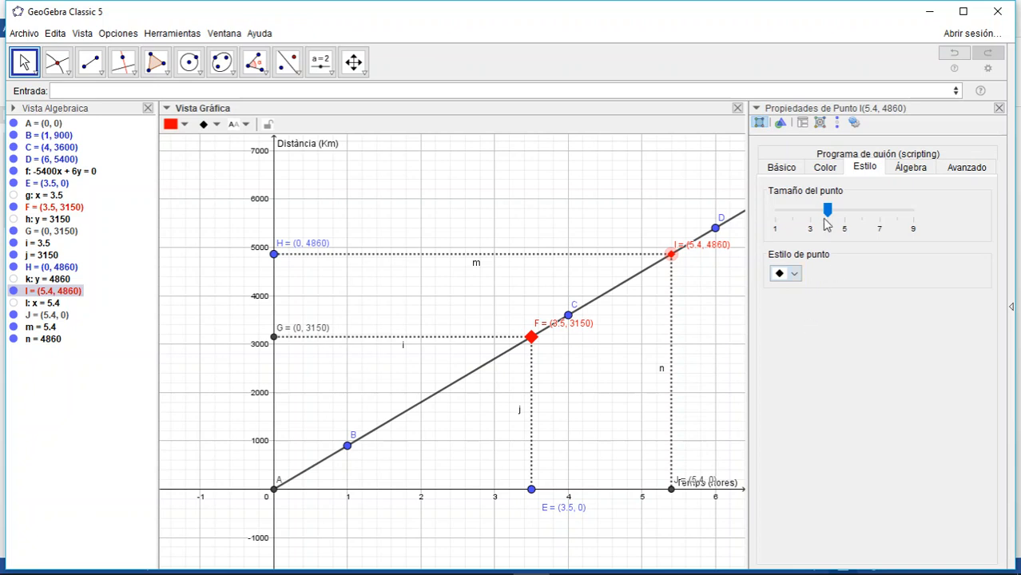
drag(828, 210, 880, 210)
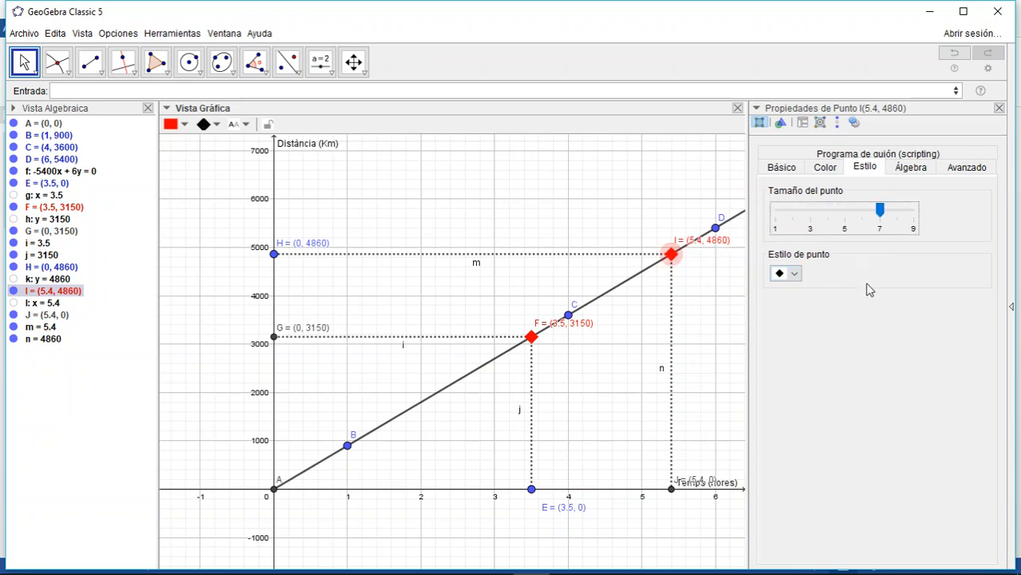
click(1000, 109)
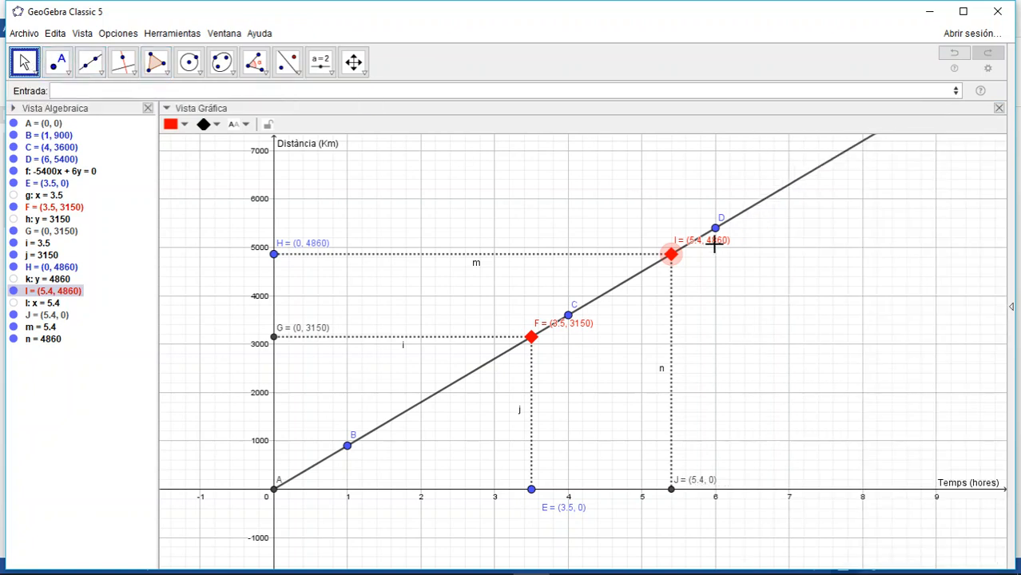
drag(713, 239, 720, 262)
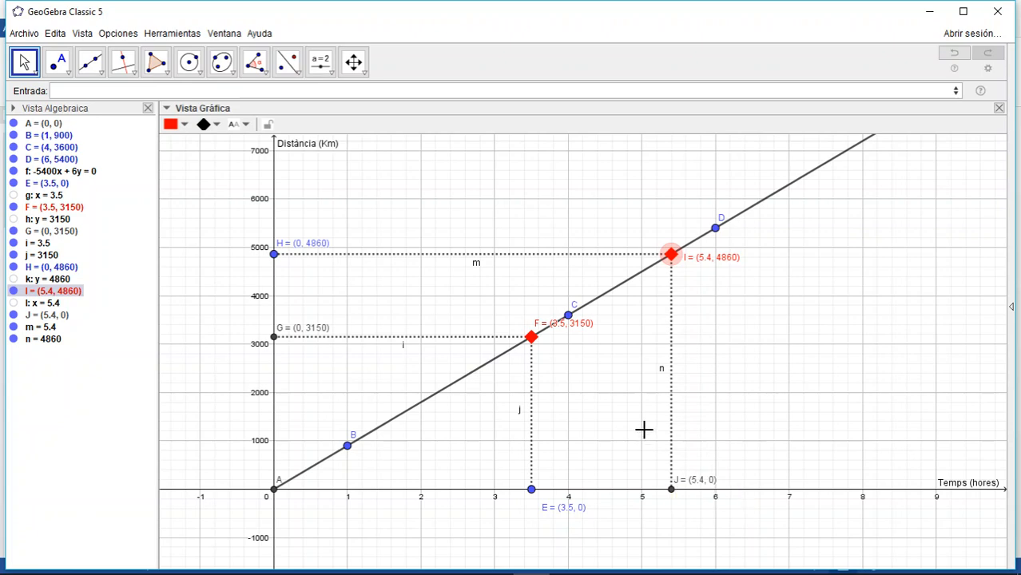
Switch to the M.R.U. document in Word.
mouse_move(432, 561)
mouse_move(389, 565)
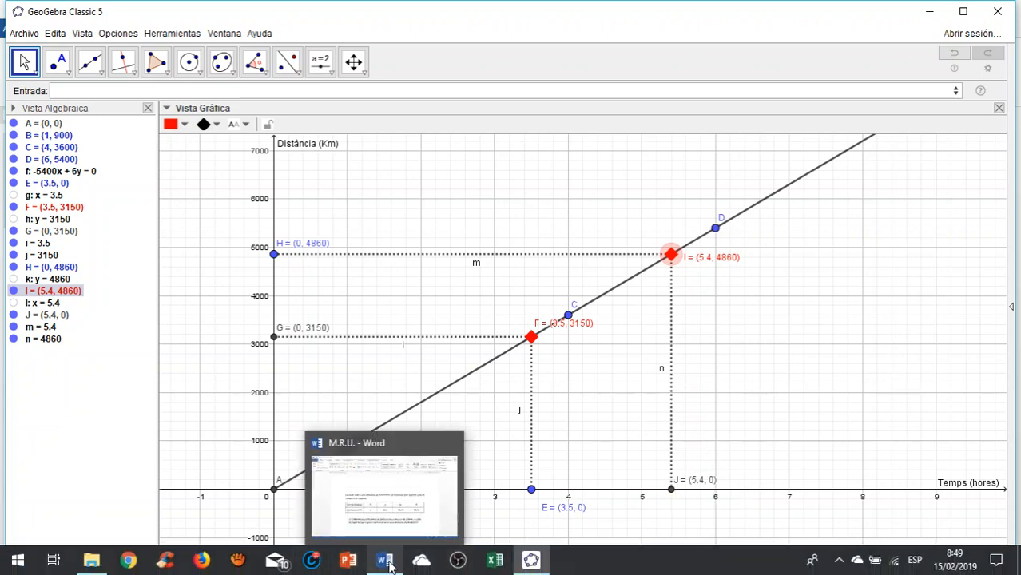